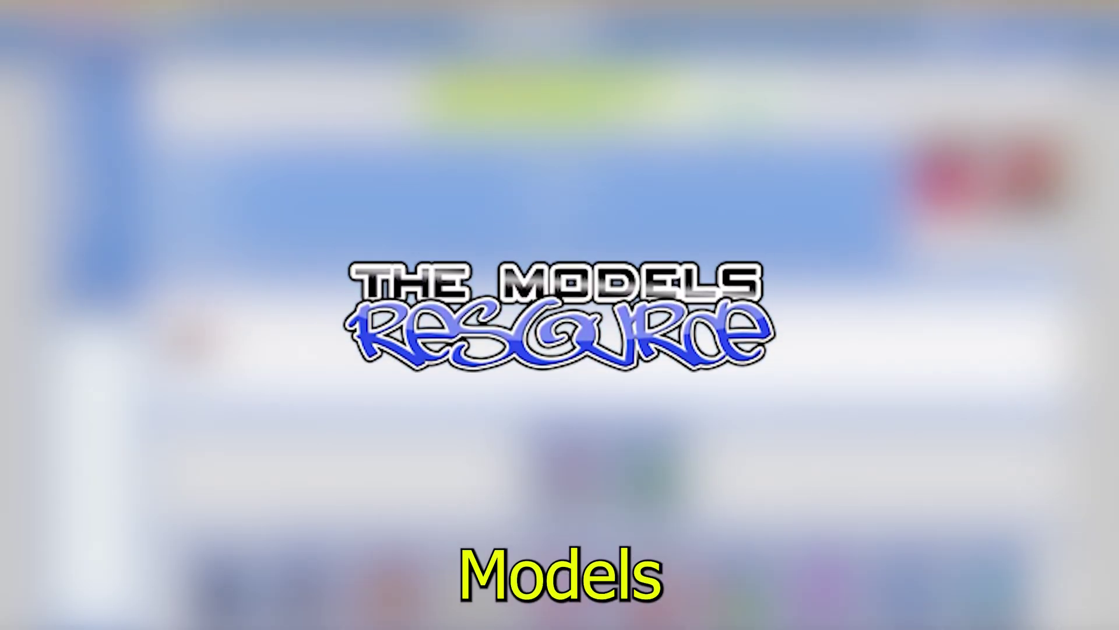
Browse the newest model listings on The Models Resource home page and start entering a term in the site's search.
scroll(313, 462, "down", 12)
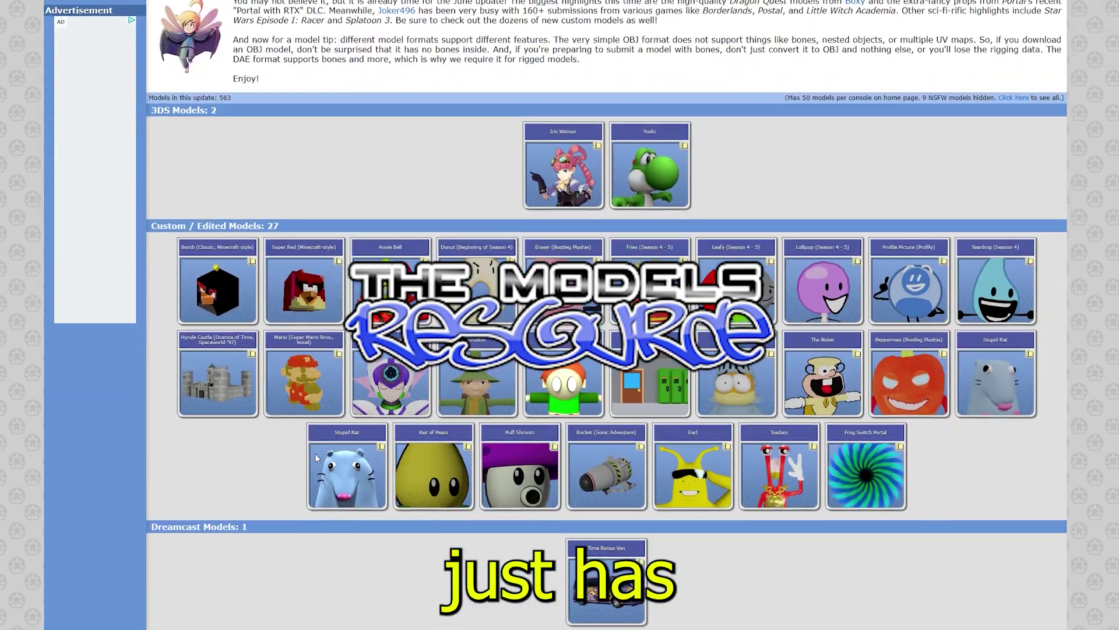
scroll(310, 460, "down", 10)
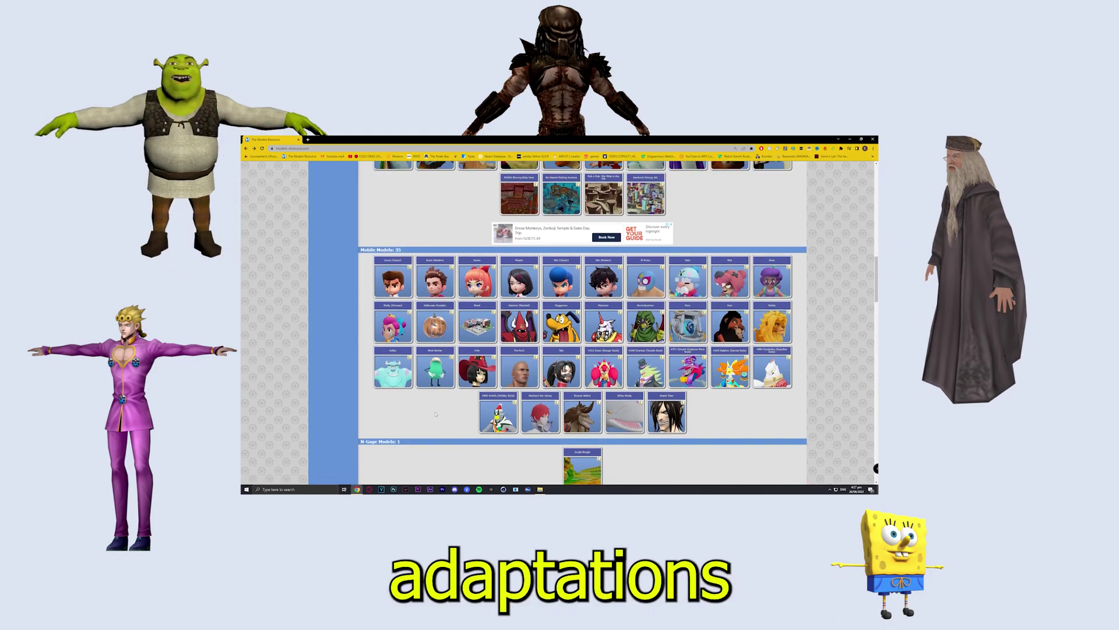
scroll(559, 320, "up", 2)
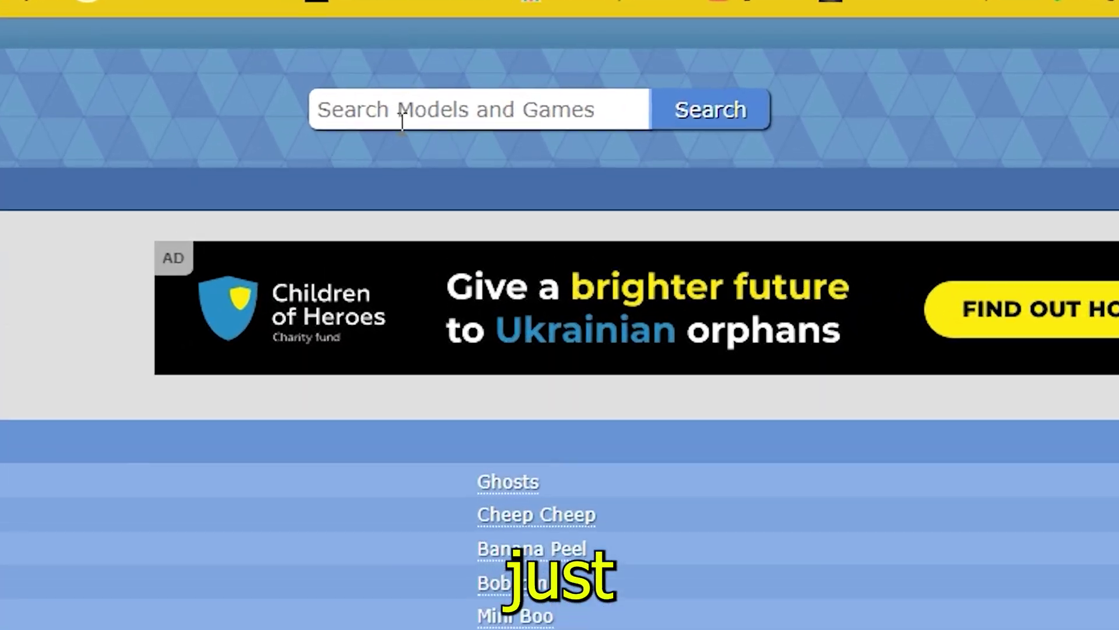
left_click(401, 117)
type("sc")
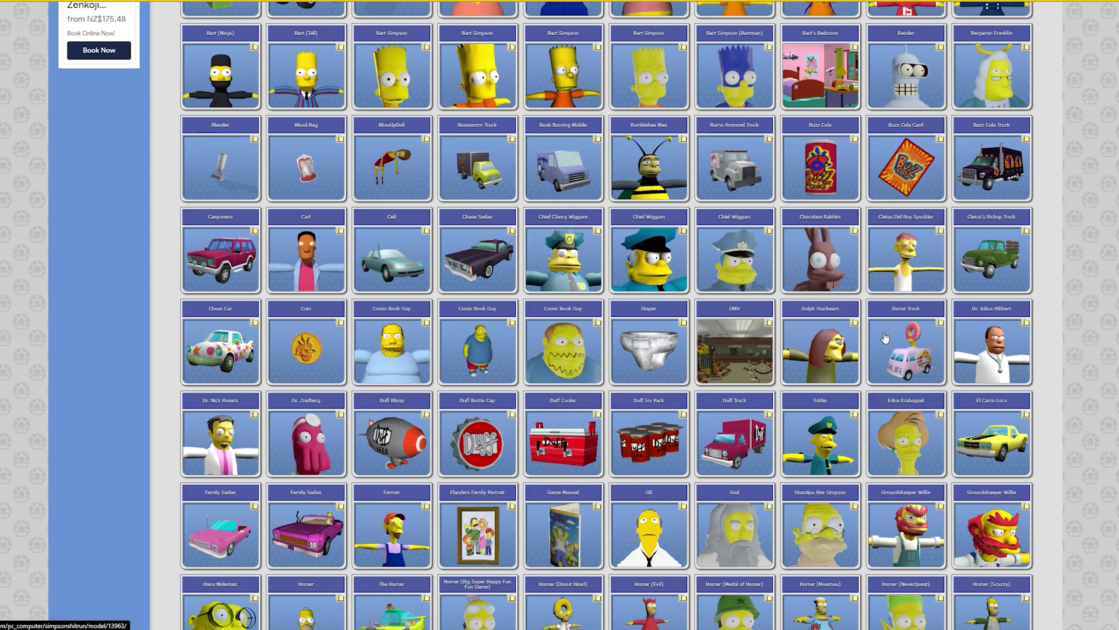
Look through The Simpsons: Hit & Run models for Homer and examine his model page with the zip archive download.
scroll(956, 305, "up", 9)
scroll(1043, 289, "down", 3)
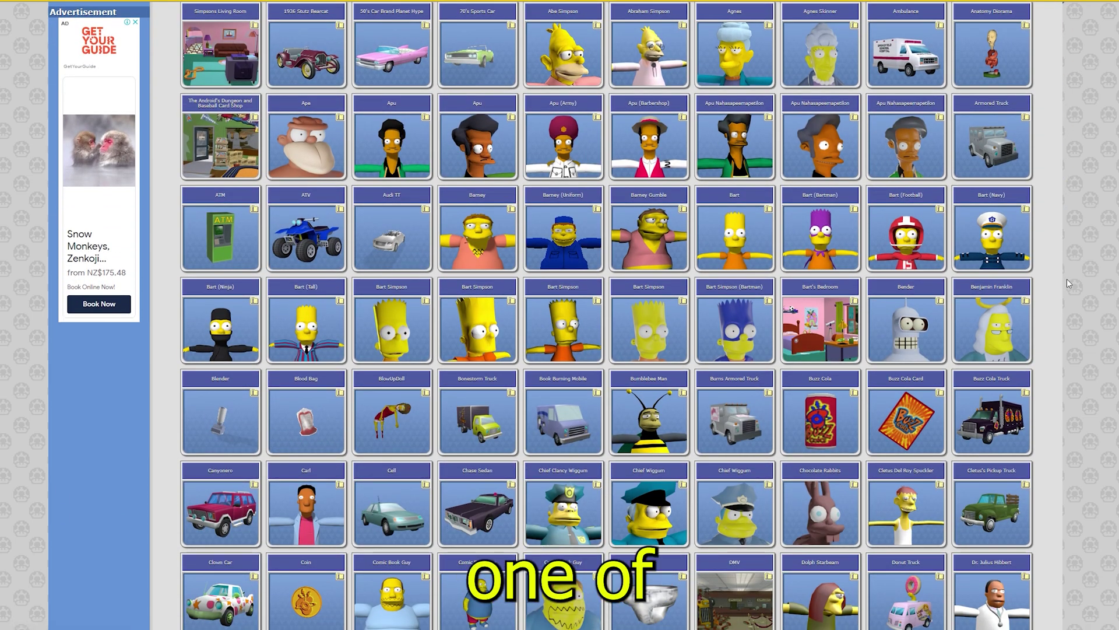
scroll(1068, 283, "down", 3)
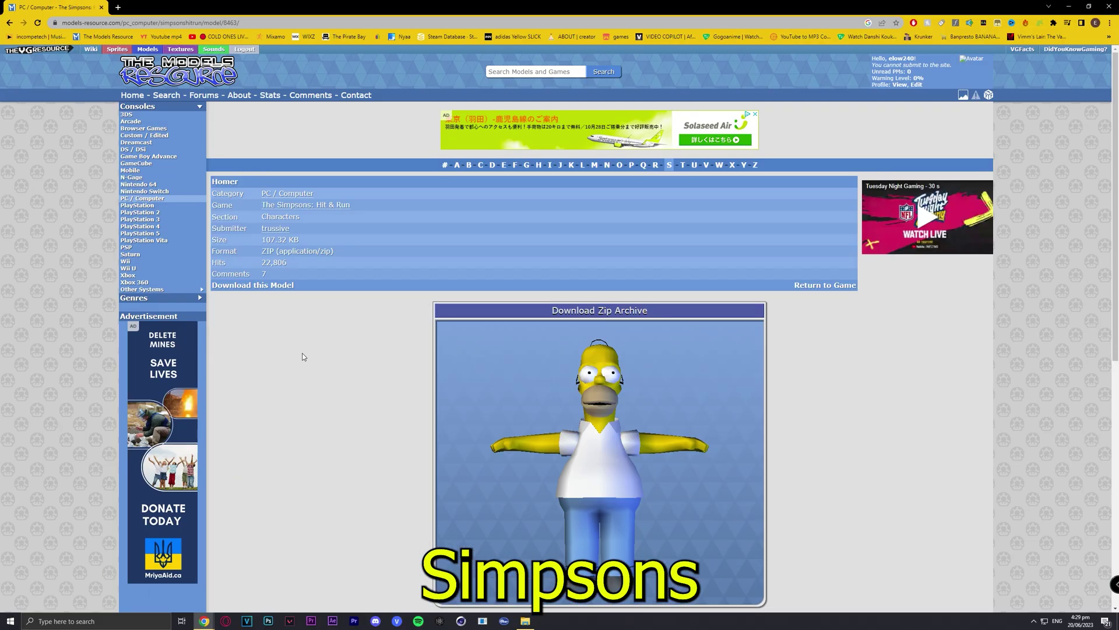
scroll(302, 352, "down", 4)
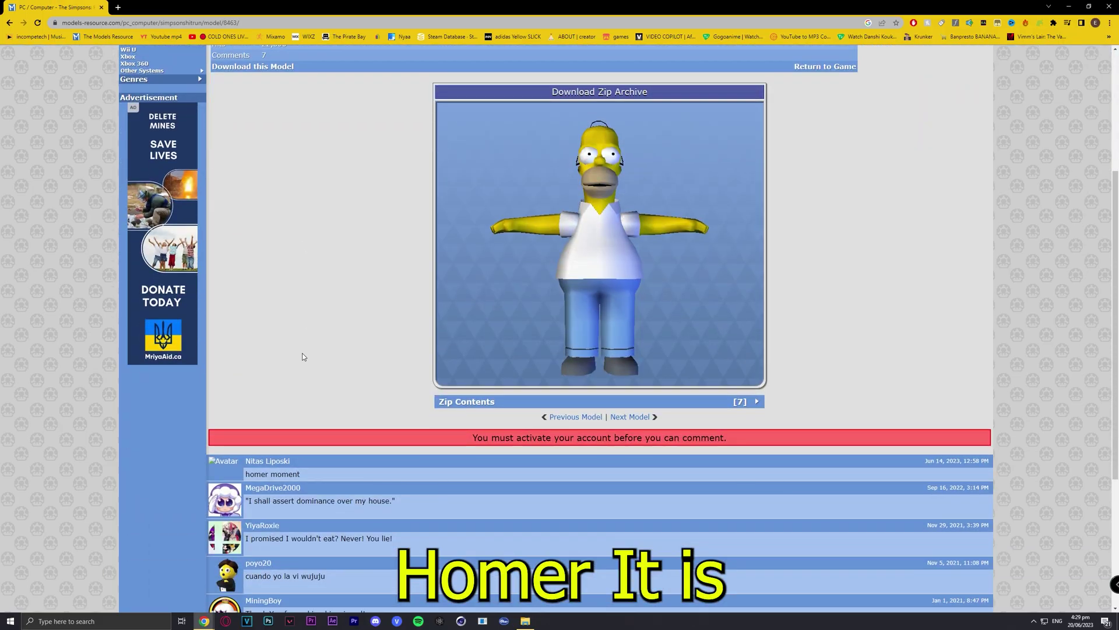
scroll(302, 353, "up", 1)
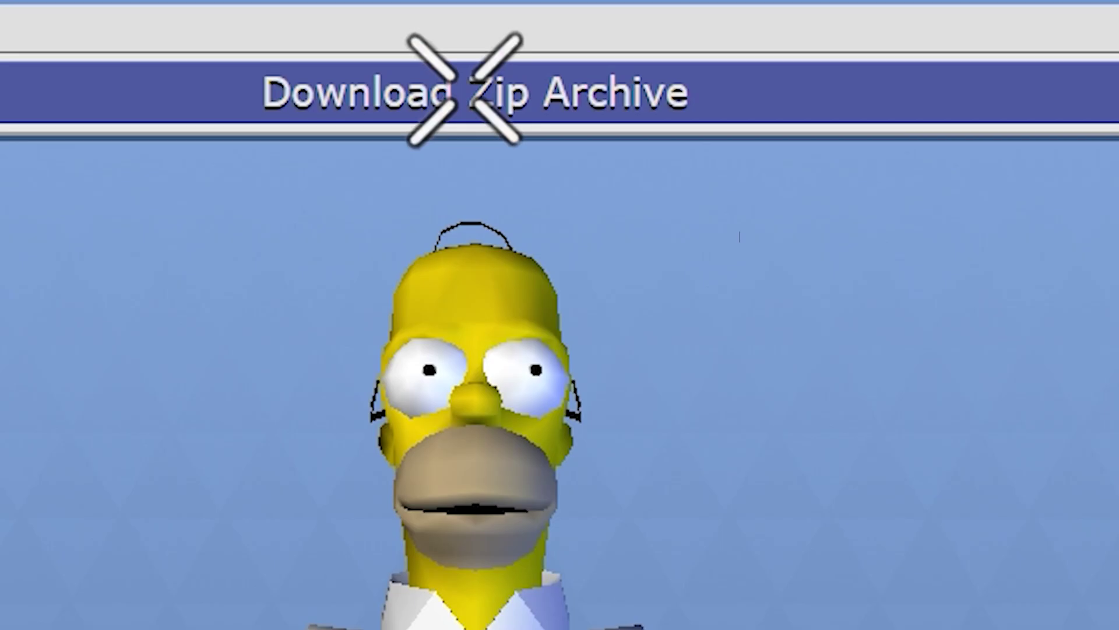
left_click_drag(150, 327, 250, 327)
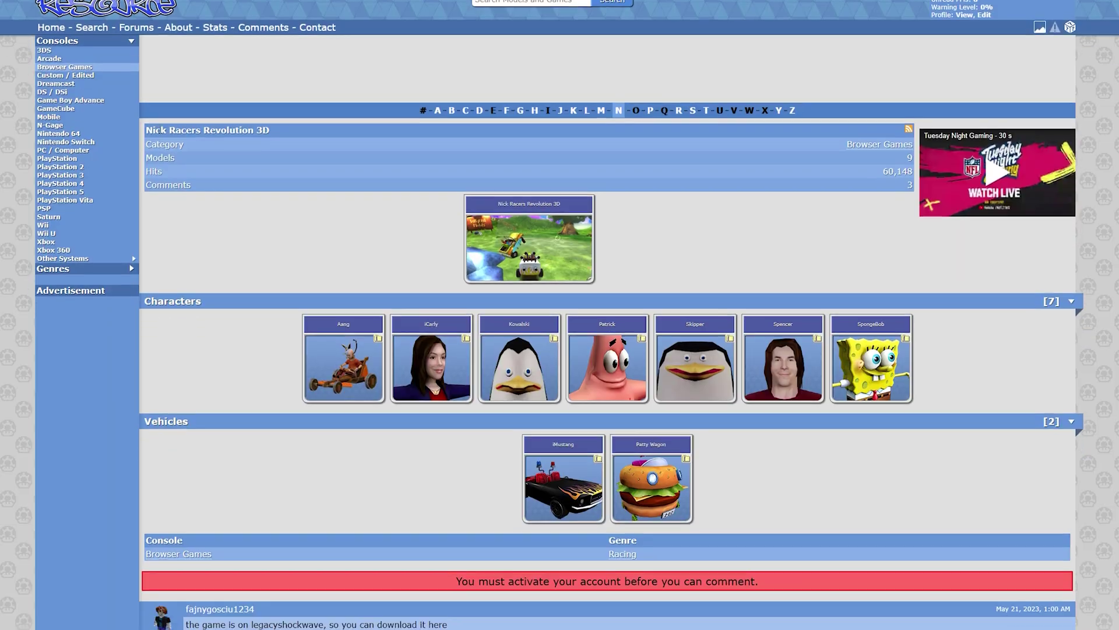
Open the Spencer character's model page from Nick Racers Revolution 3D.
left_click(774, 324)
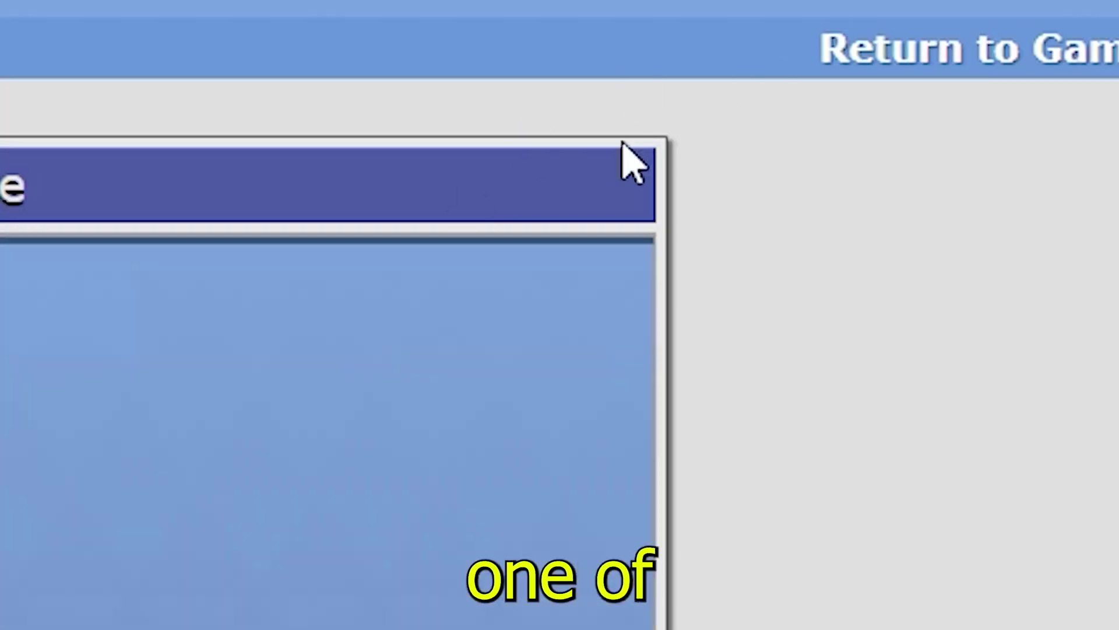
scroll(869, 389, "down", 3)
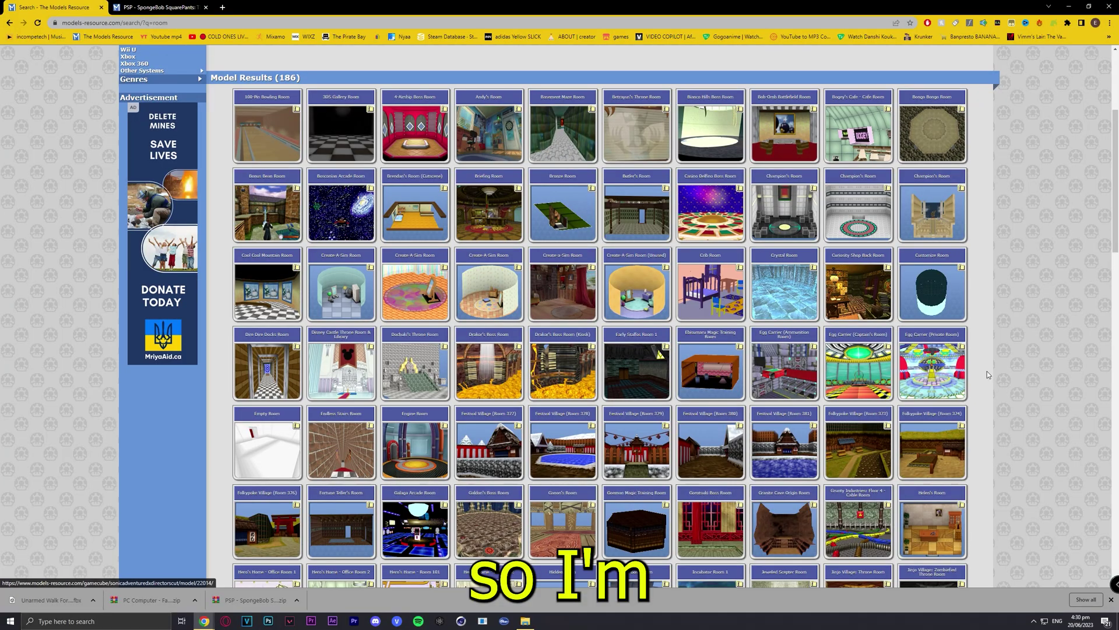
Browse the room model search results and examine the SpongeBob's House (Upstairs) model page.
scroll(988, 374, "up", 4)
scroll(342, 277, "down", 2)
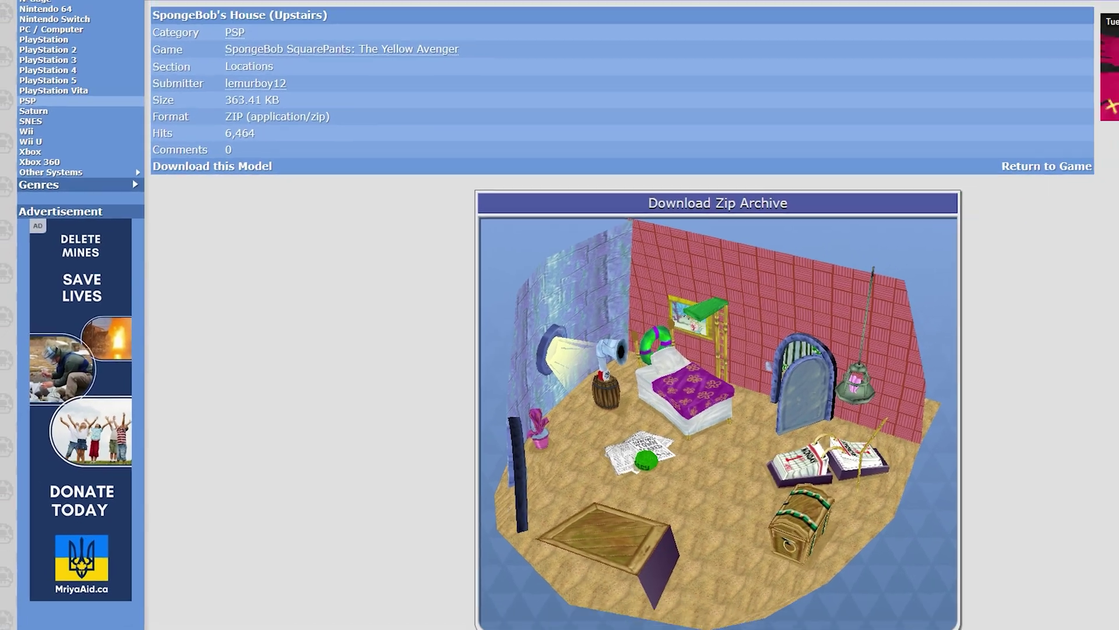
scroll(316, 260, "down", 5)
scroll(282, 404, "up", 2)
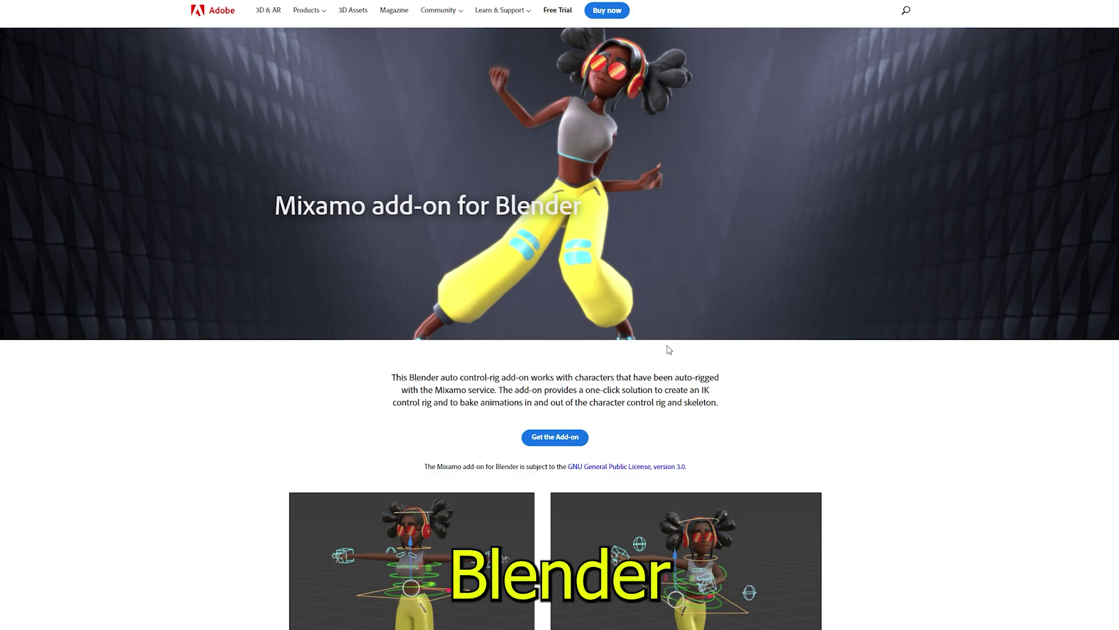
Look through Adobe's page for the Mixamo add-on for Blender.
scroll(669, 349, "down", 15)
scroll(699, 364, "up", 3)
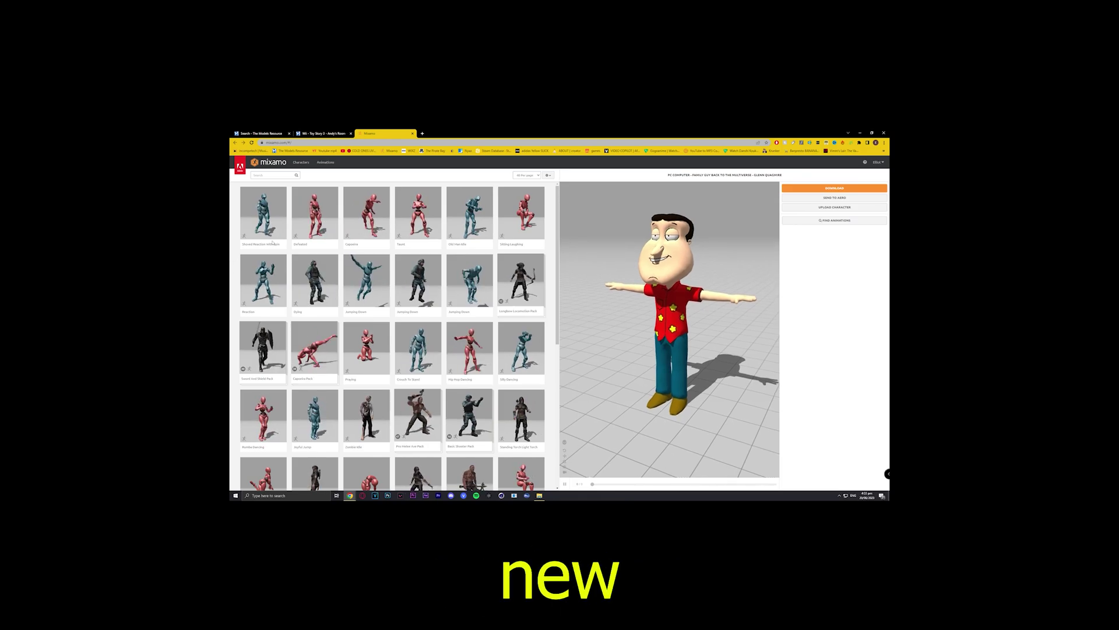
In Mixamo, preview the Hip Hop Dancing animation and upload the PC Computer - The Simpsons Hit & Run zip archive as a character.
left_click(491, 329)
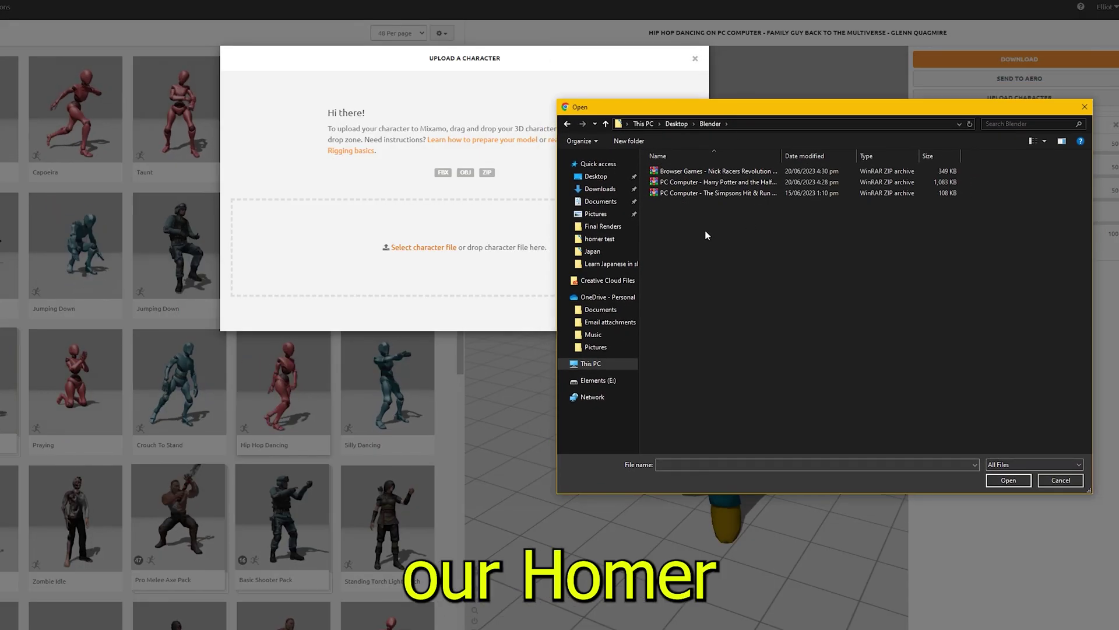
double_click(731, 194)
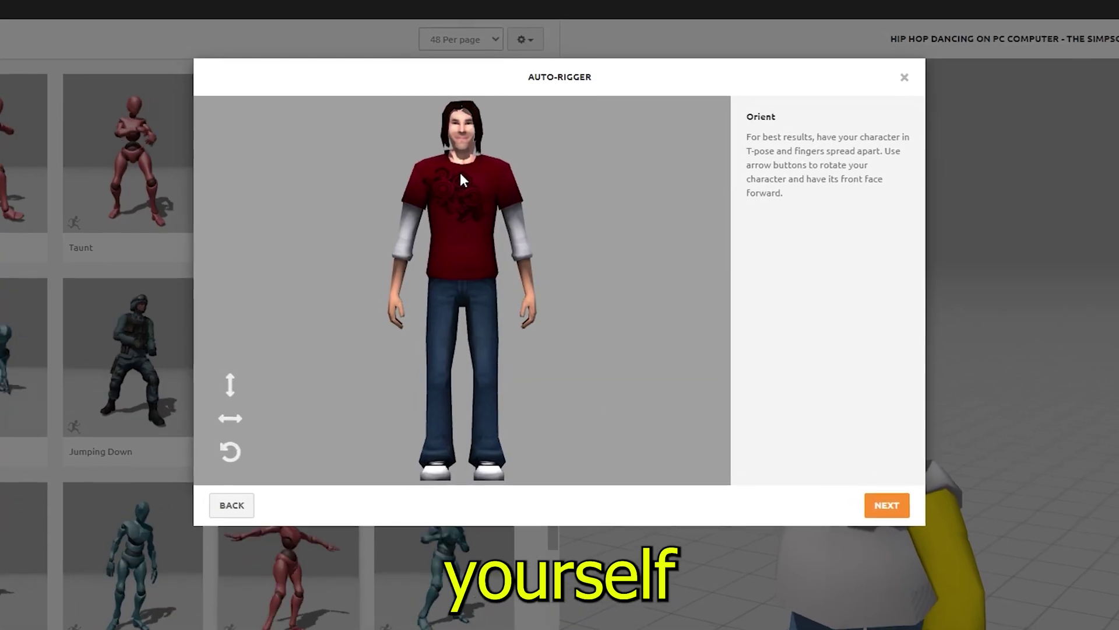
Accept the character's orientation in the Auto-Rigger and place the chin, wrist, elbow, knee and groin markers with symmetry on.
left_click(887, 505)
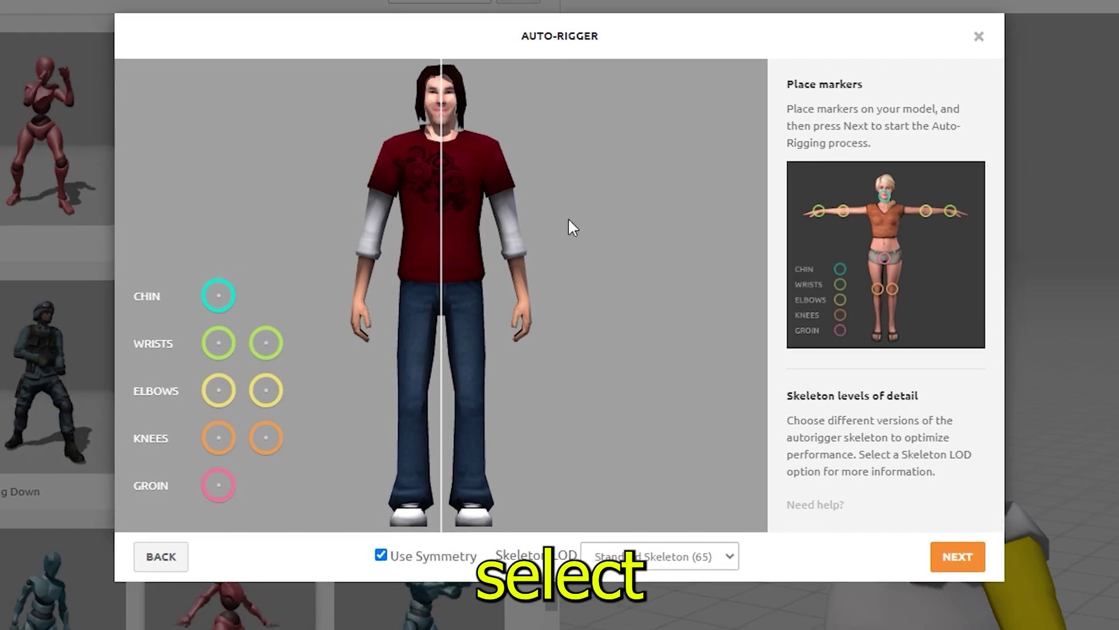
left_click_drag(231, 295, 444, 129)
left_click_drag(277, 339, 527, 296)
left_click_drag(277, 385, 511, 234)
left_click_drag(276, 432, 472, 407)
left_click_drag(231, 477, 448, 306)
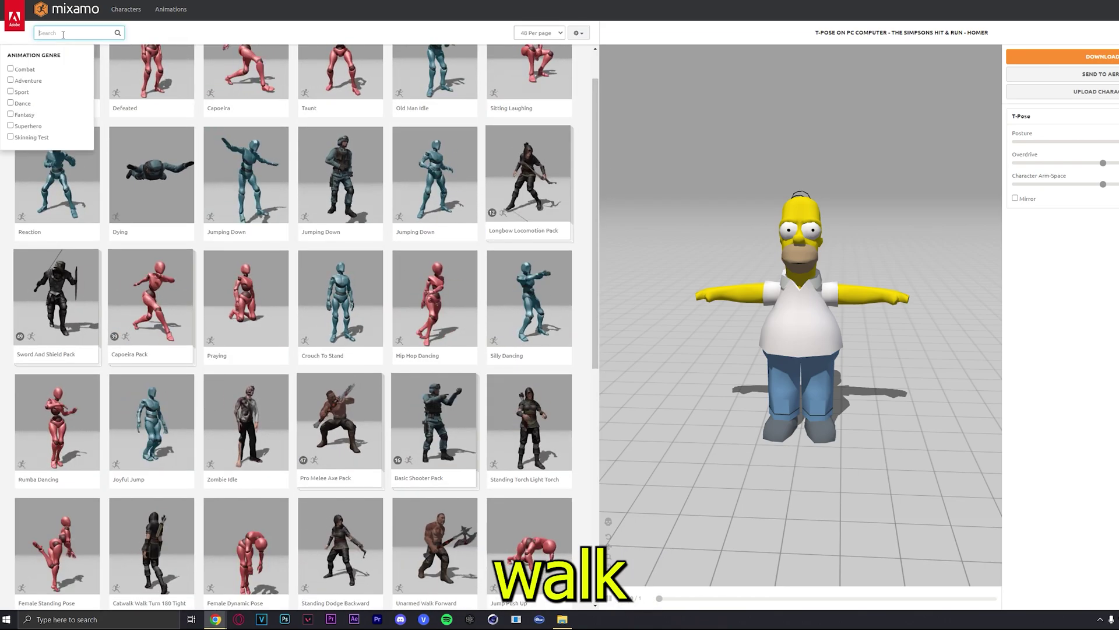
Search the animations for "walk" and apply a Walking animation to Homer.
type("walk")
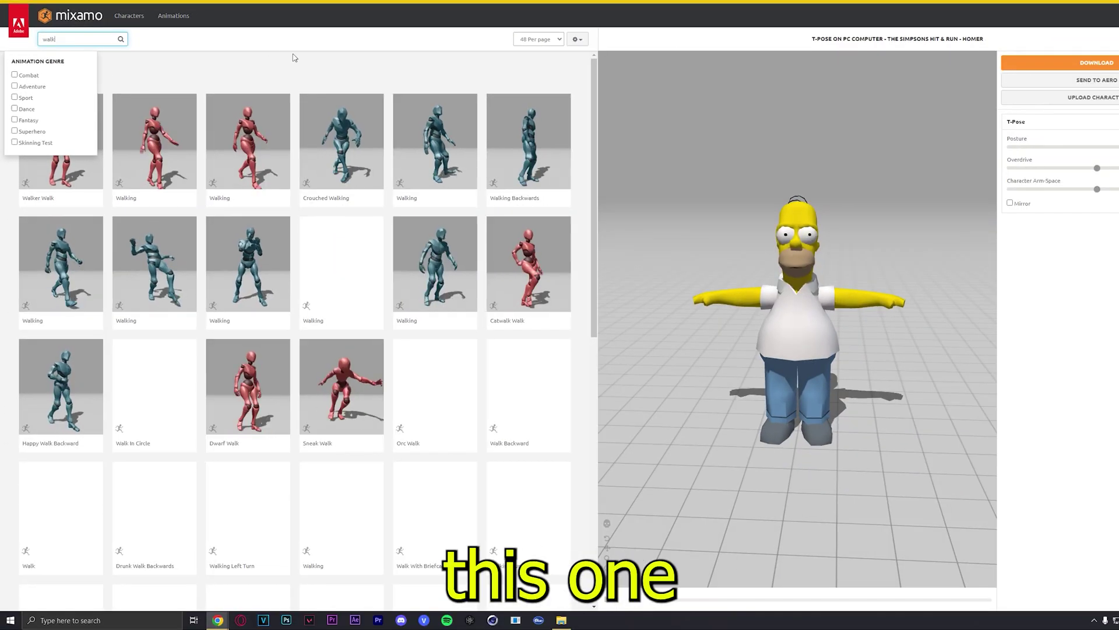
left_click(342, 271)
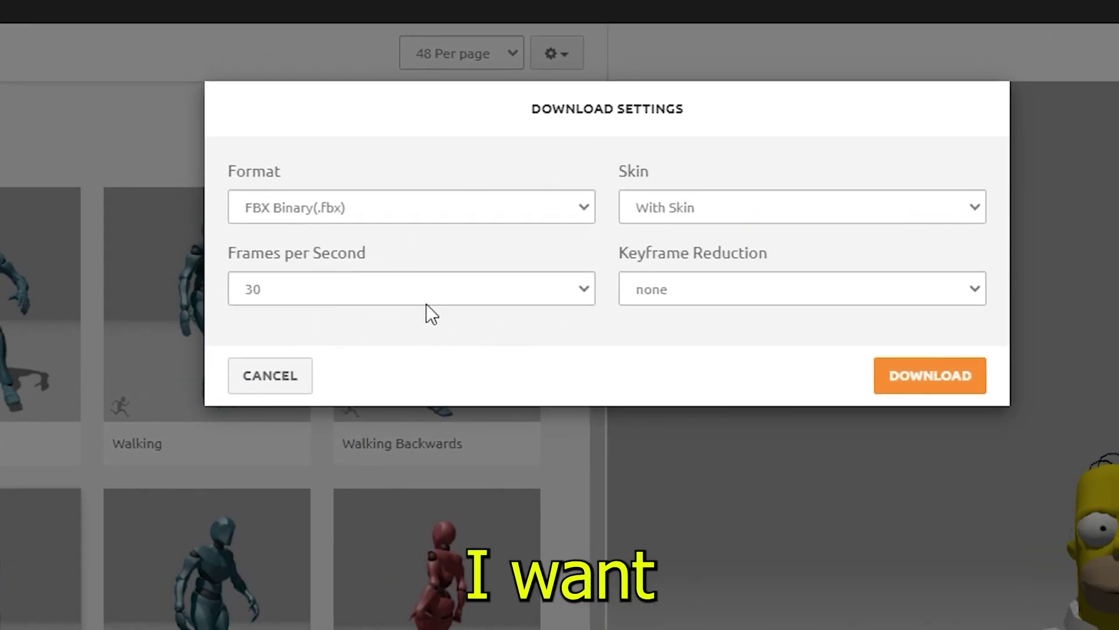
Download the animated Homer as FBX Binary with skin at 60 frames per second.
left_click(426, 302)
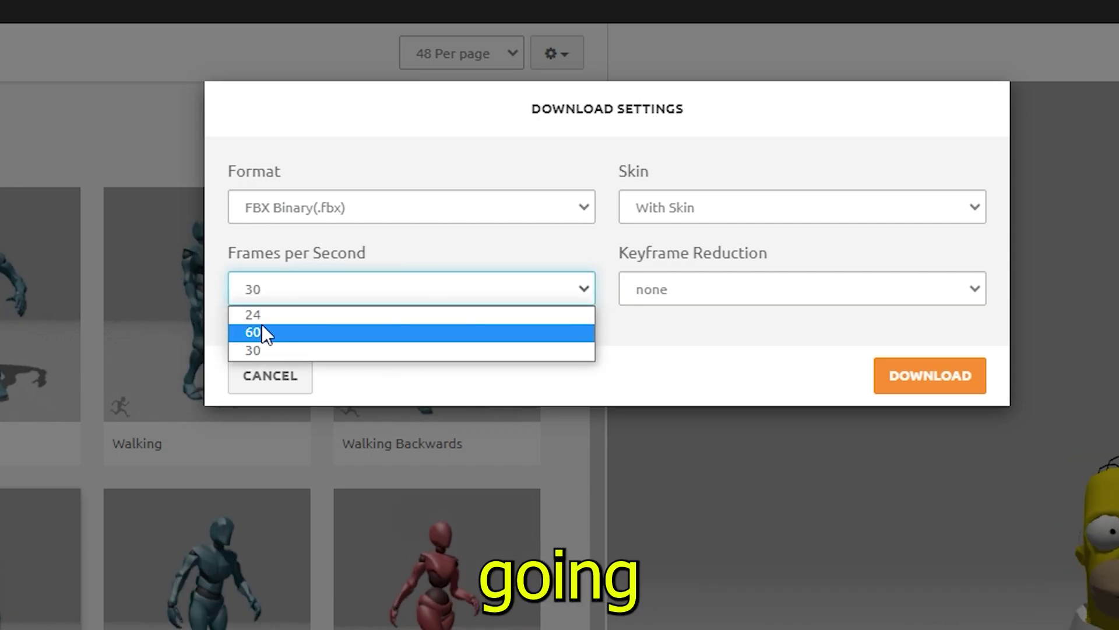
left_click(261, 331)
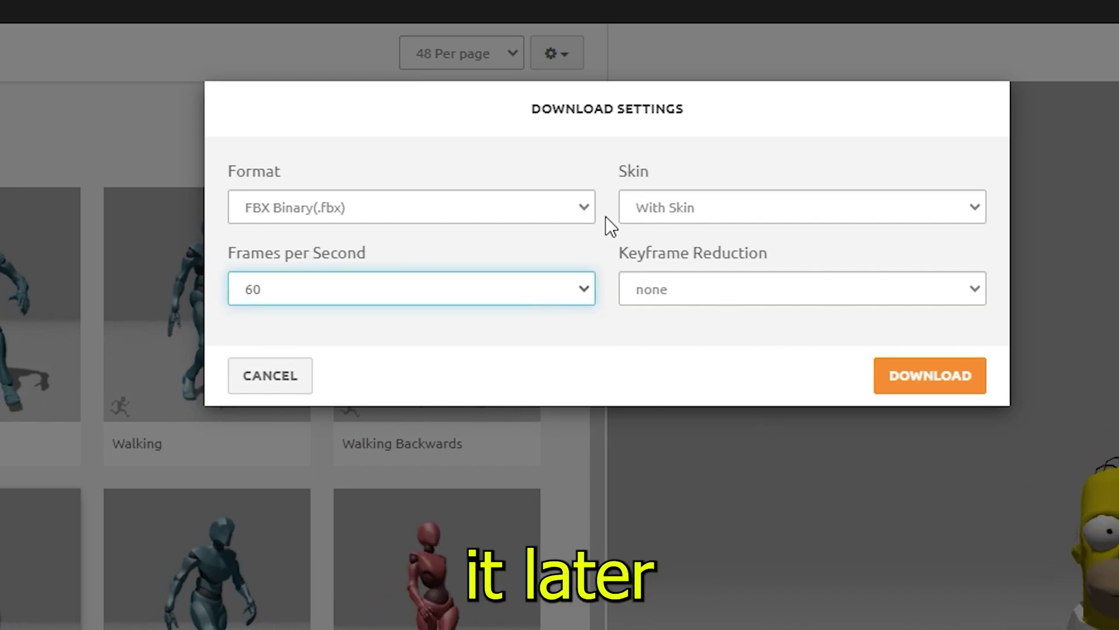
left_click(932, 378)
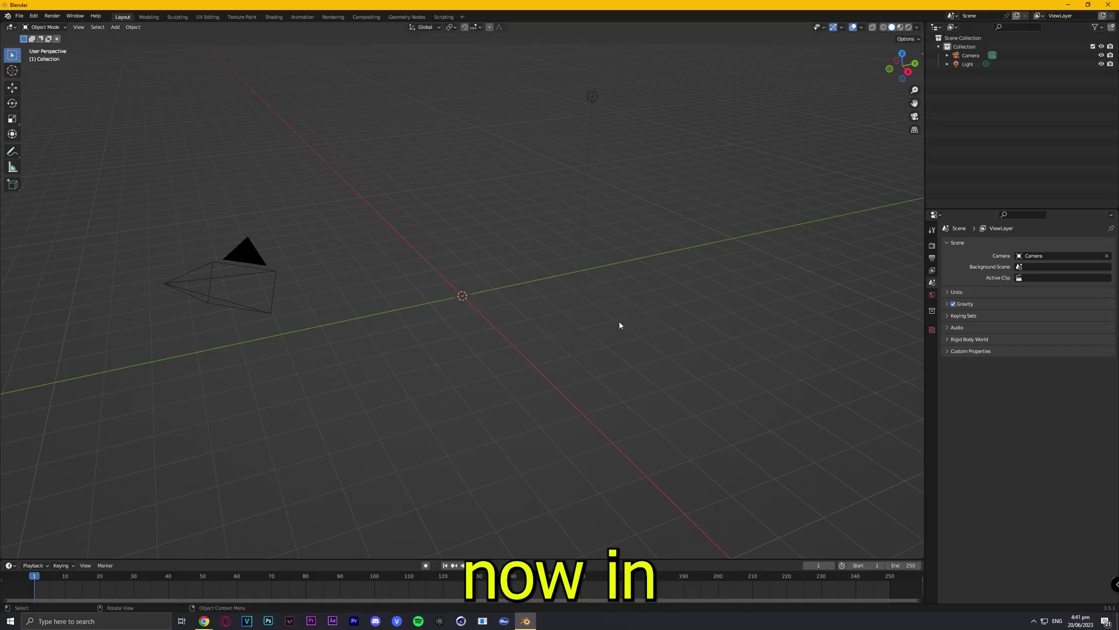
In Blender, import the Andy Room model files as Wavefront OBJ.
mouse_move(91, 132)
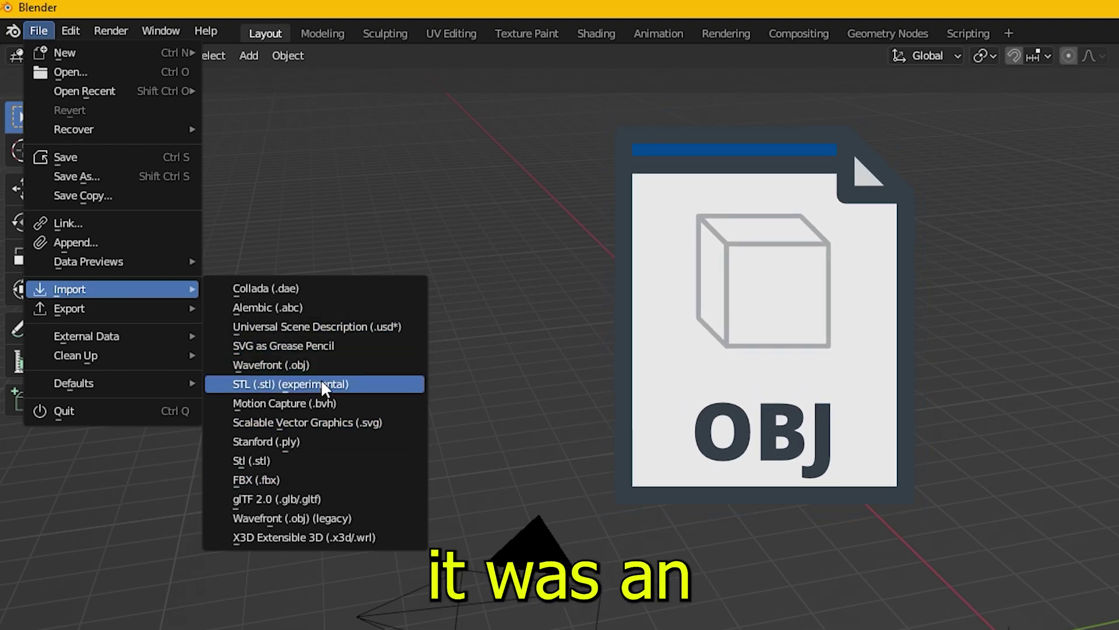
left_click(322, 367)
left_click(456, 72)
left_click(456, 57, "shift")
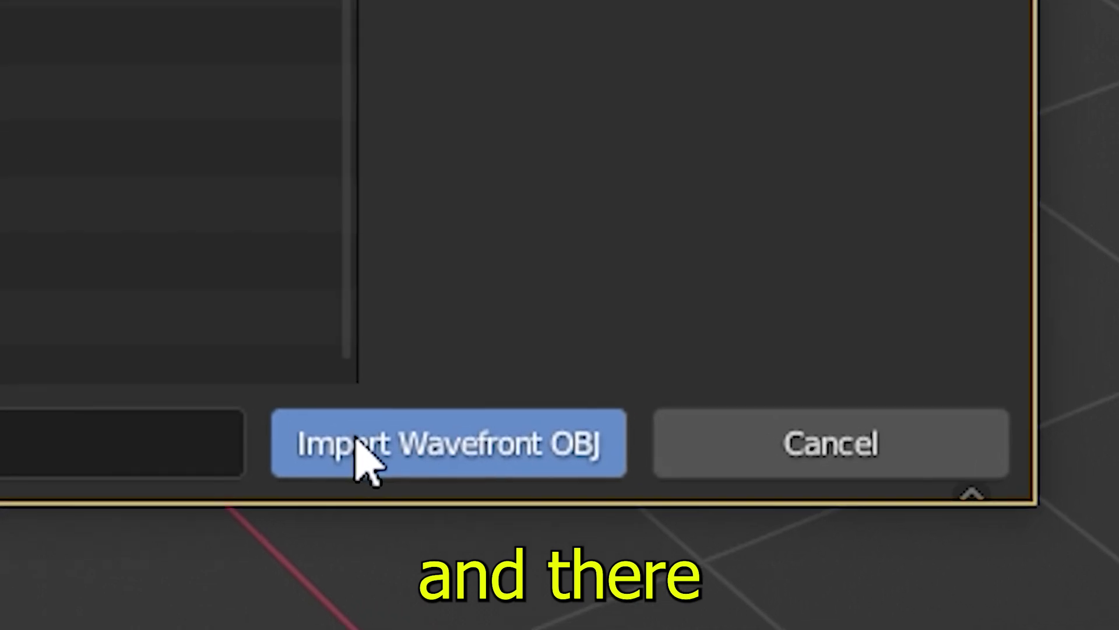
left_click(767, 590)
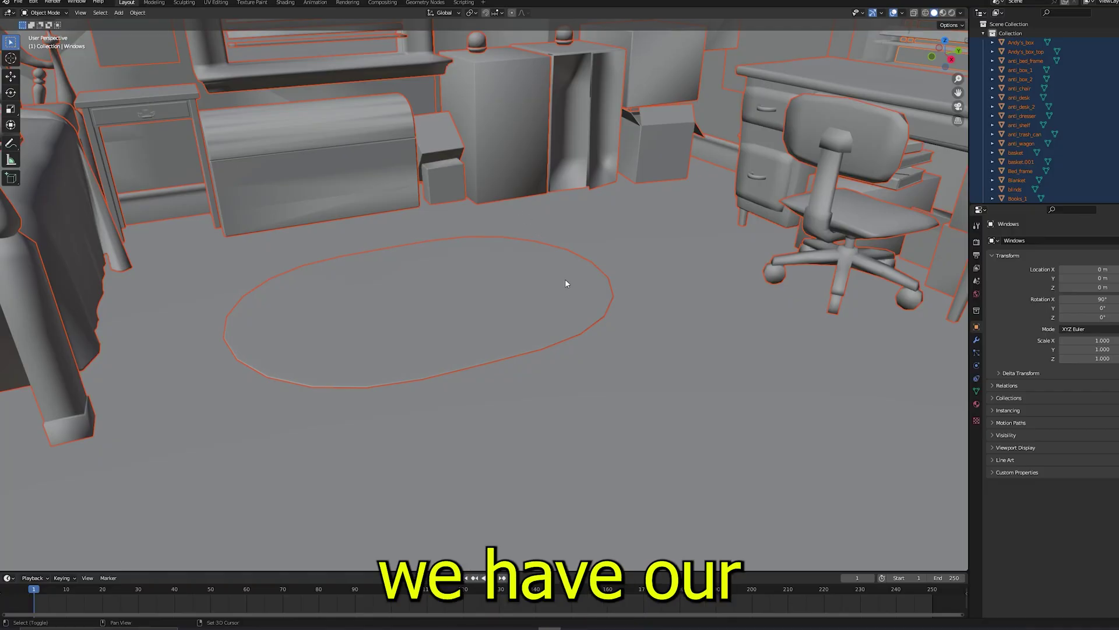
Set the viewport shading colour to Texture and view the textured room.
middle_click_drag(578, 379, 883, 56)
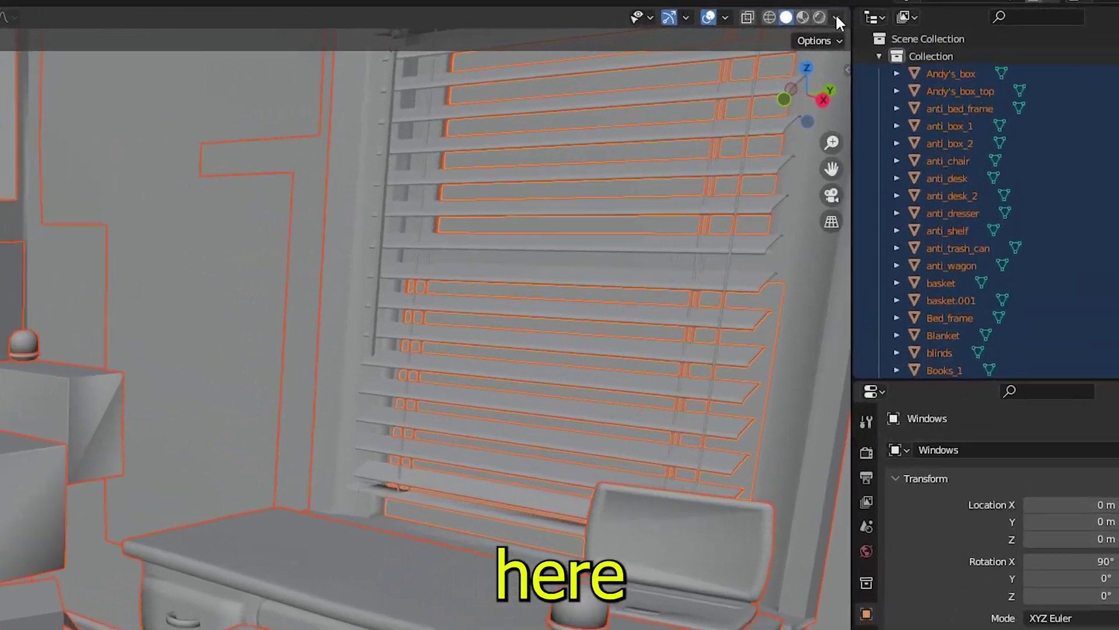
left_click(961, 12)
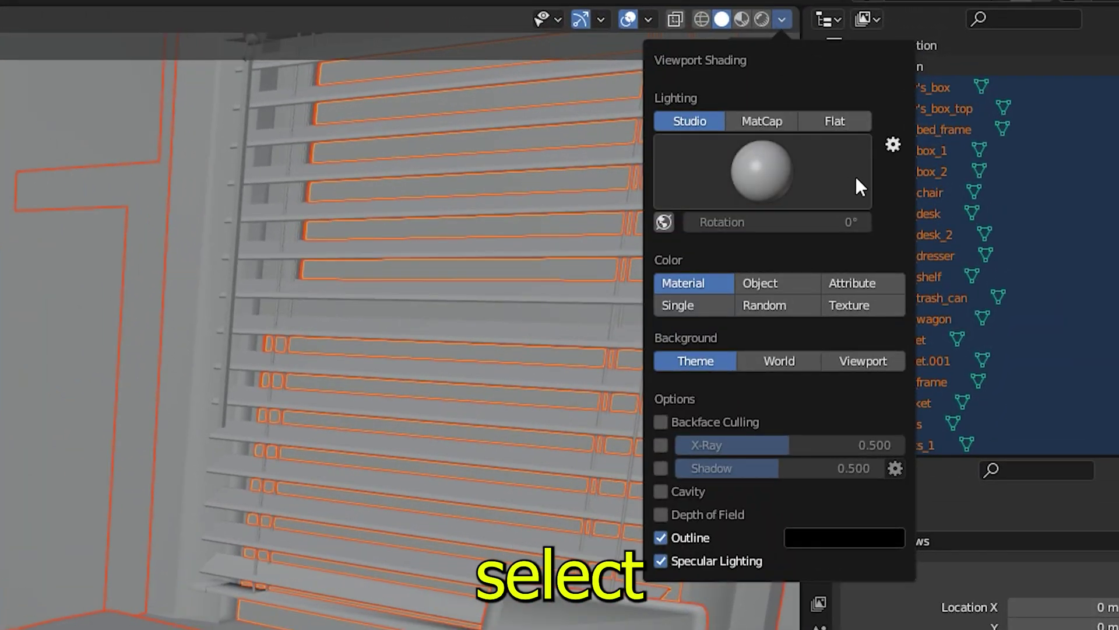
left_click(859, 300)
middle_click_drag(929, 214, 327, 245)
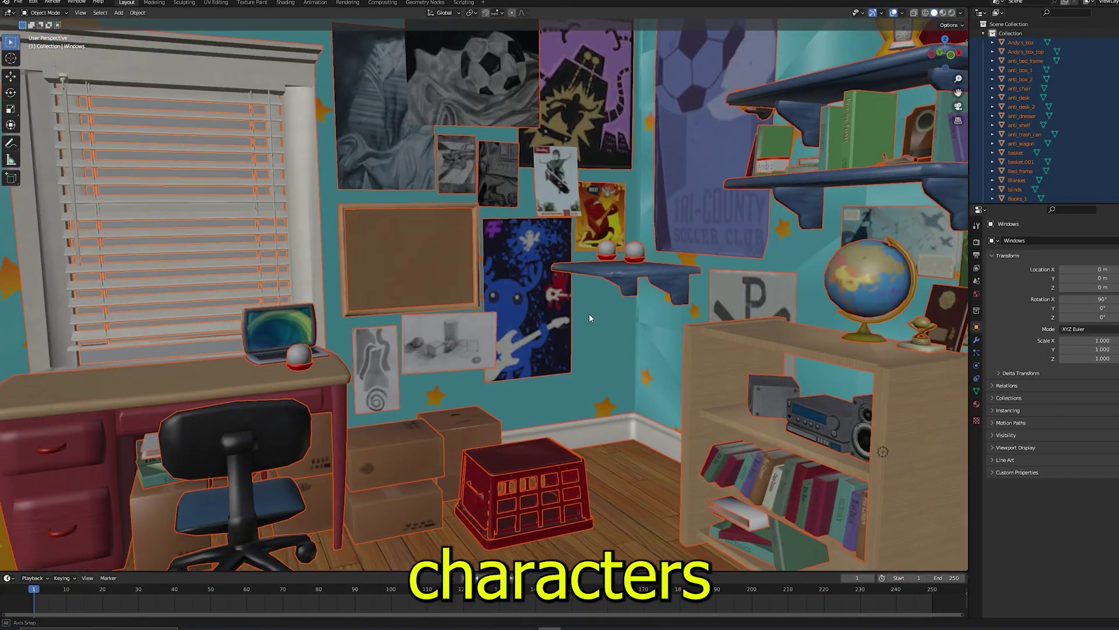
Import Walking Homer.fbx from the Blender folder into the room scene as FBX.
left_click(18, 3)
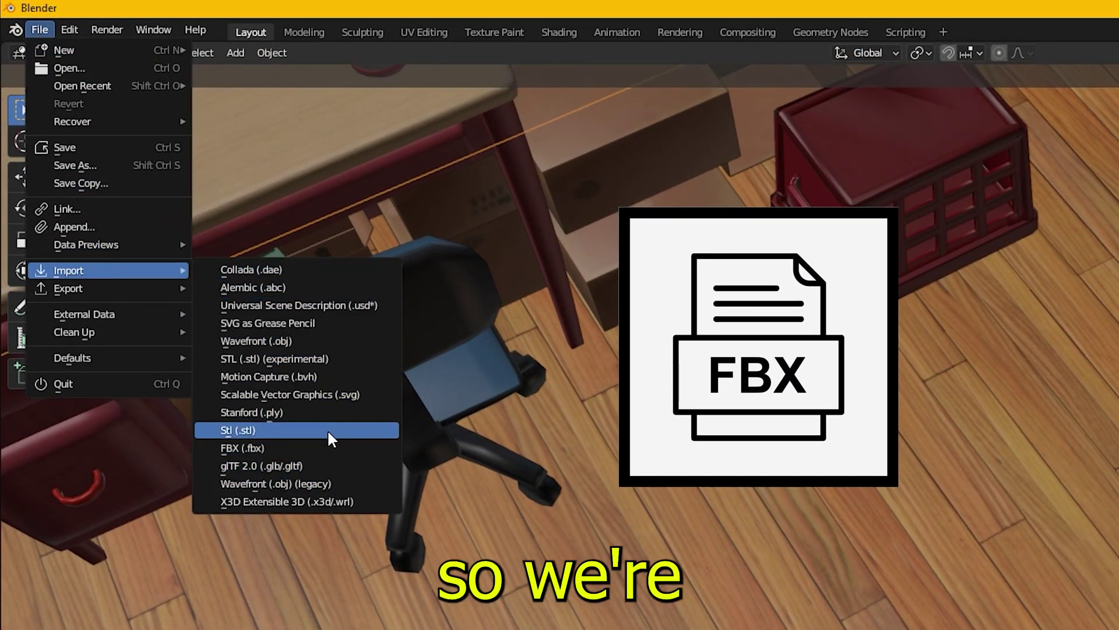
left_click(285, 449)
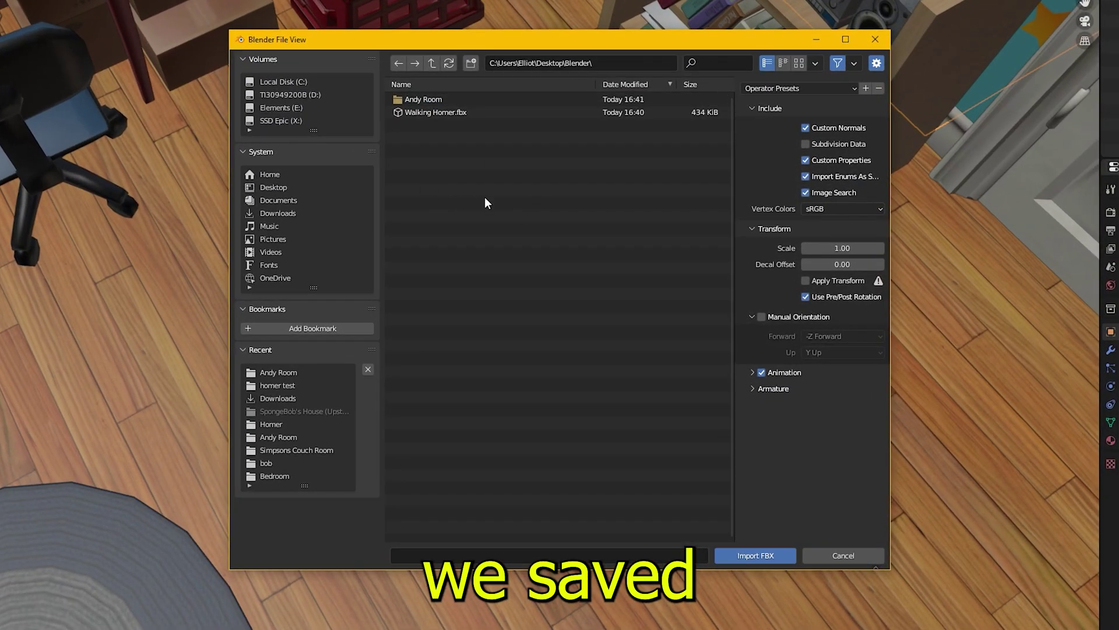
left_click(436, 112)
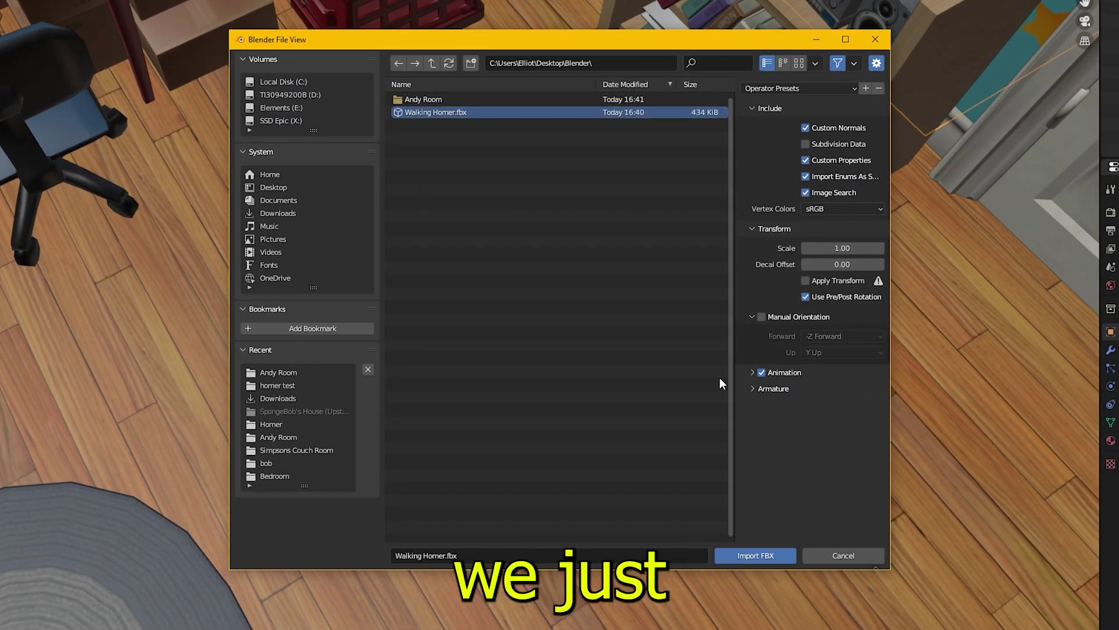
left_click(776, 556)
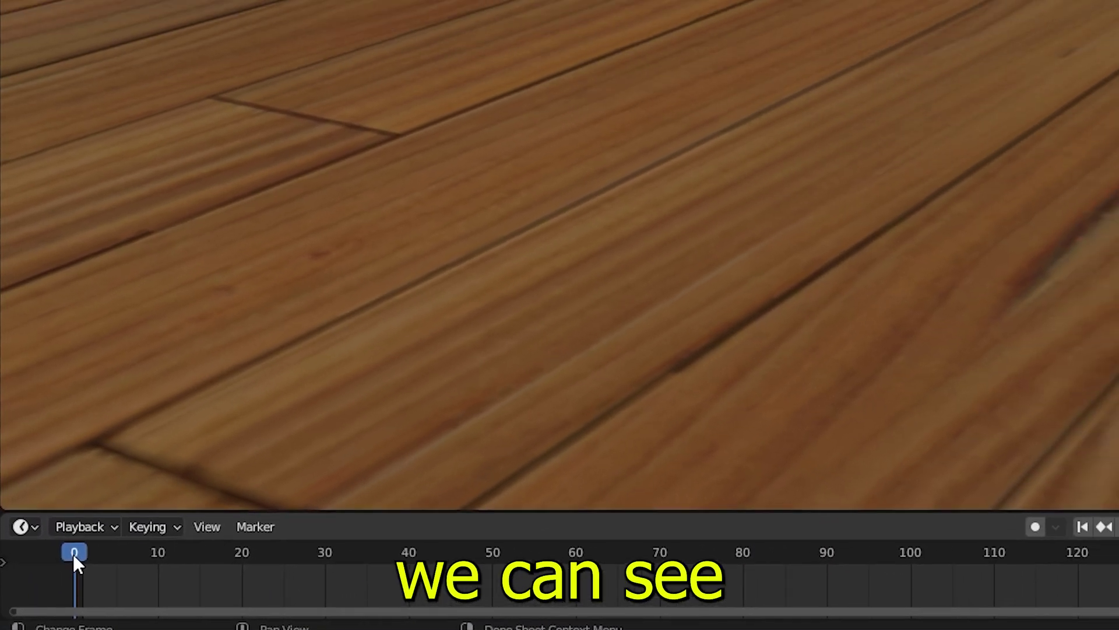
Scrub the timeline from frame 0 to about frame 40 and play Homer's walking animation.
left_click_drag(74, 554, 408, 553)
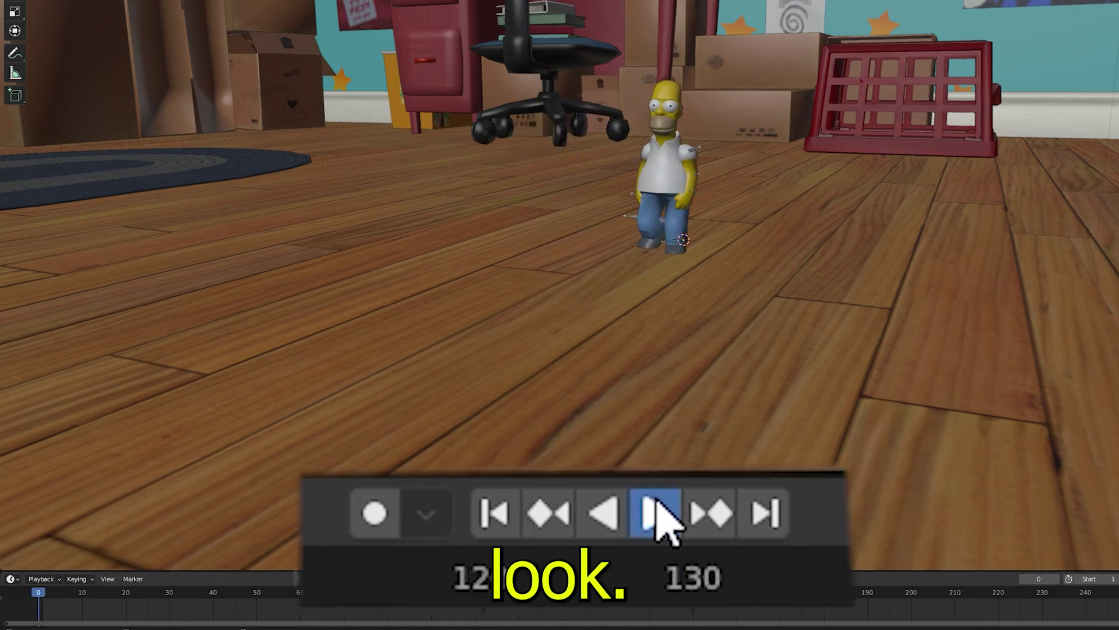
left_click(657, 500)
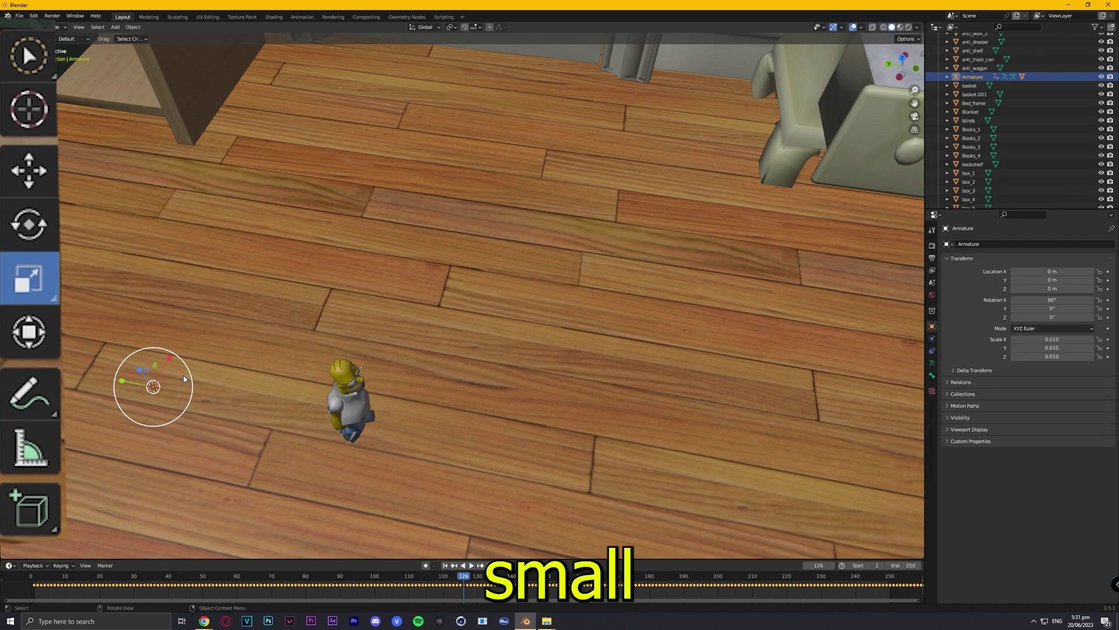
Scale up the green-shirted character's armature and move it across the floor away from Homer.
key("s")
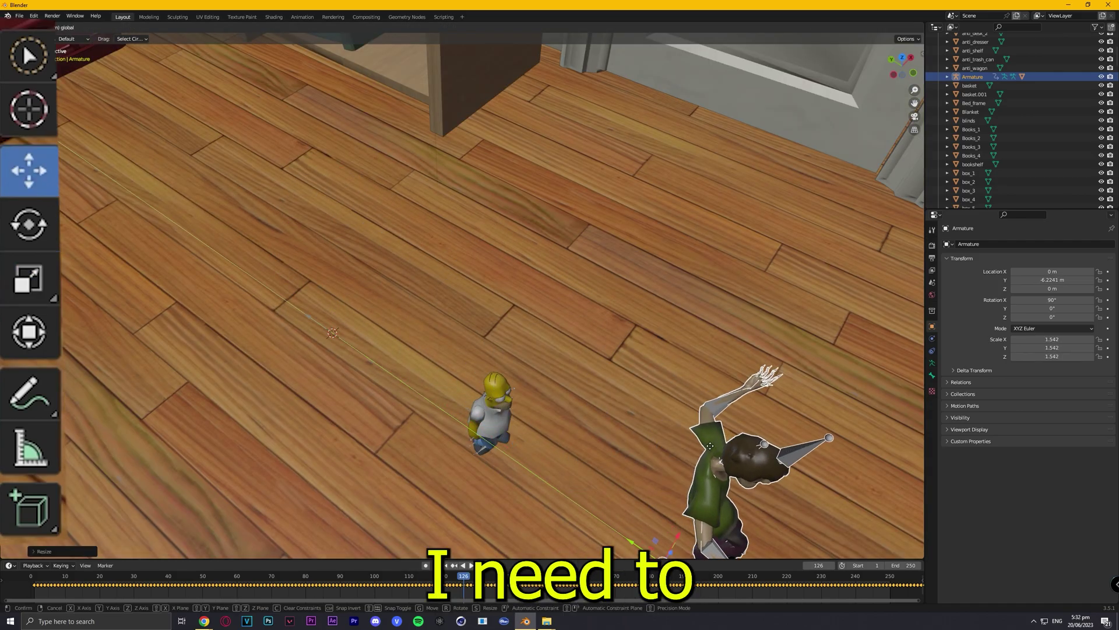
left_click(597, 406)
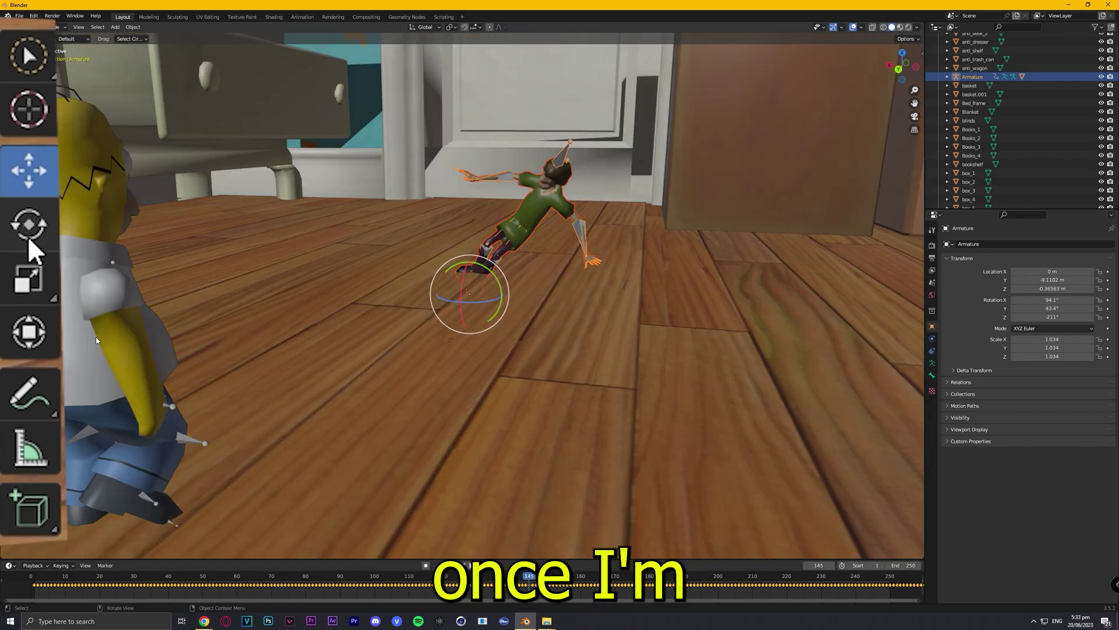
Rotate and reposition the green-shirted character's armature so it stands upright on the floor in front of Homer.
left_click(30, 237)
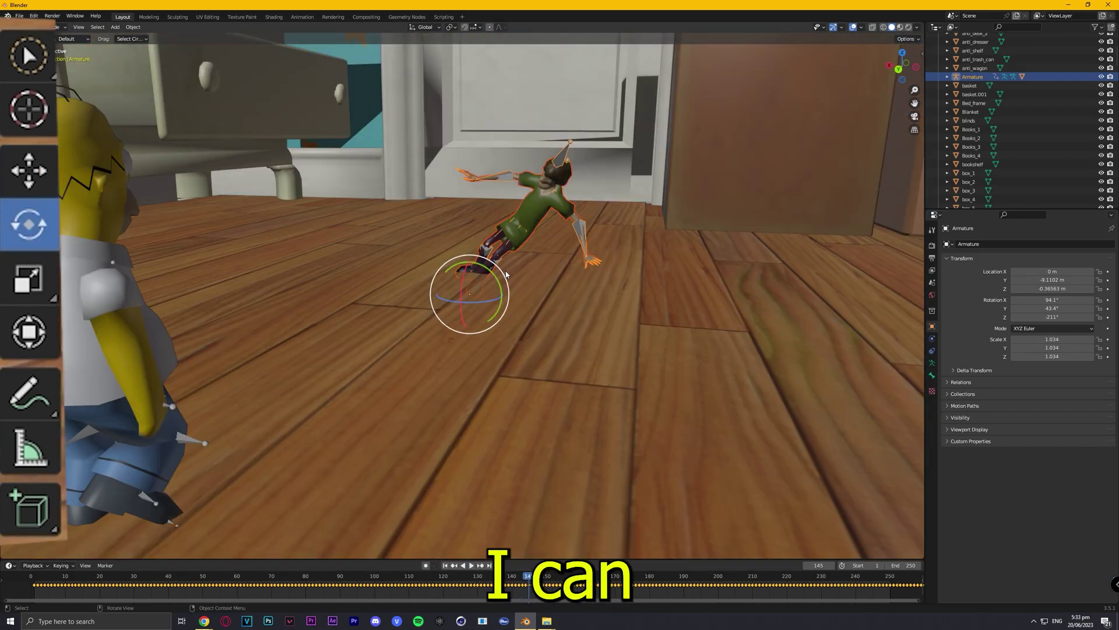
left_click_drag(504, 275, 489, 257)
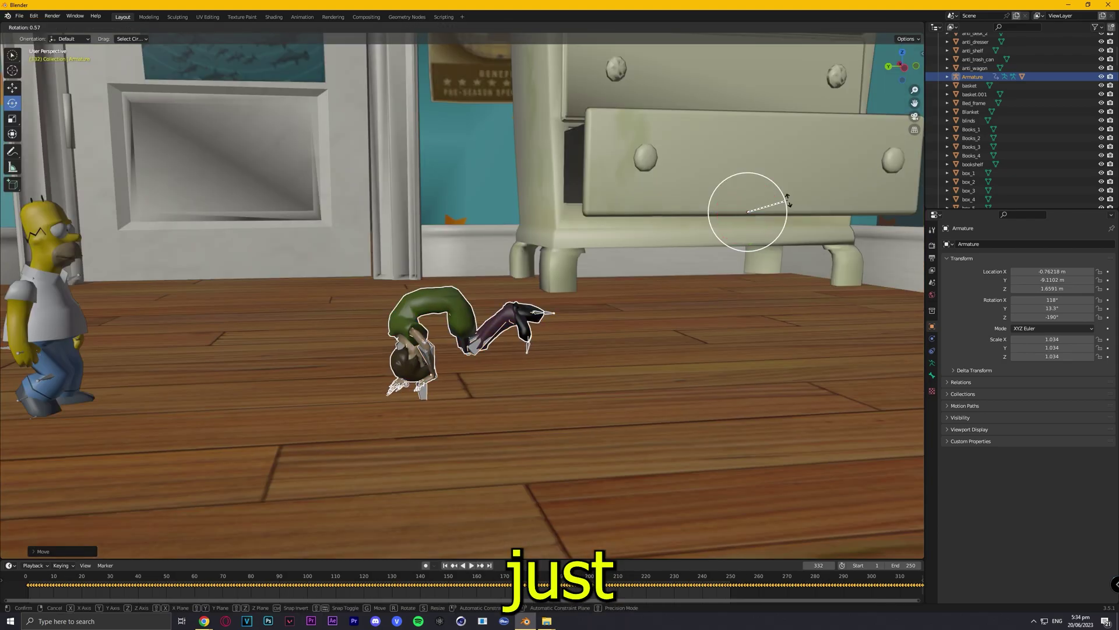
left_click_drag(749, 200, 745, 346)
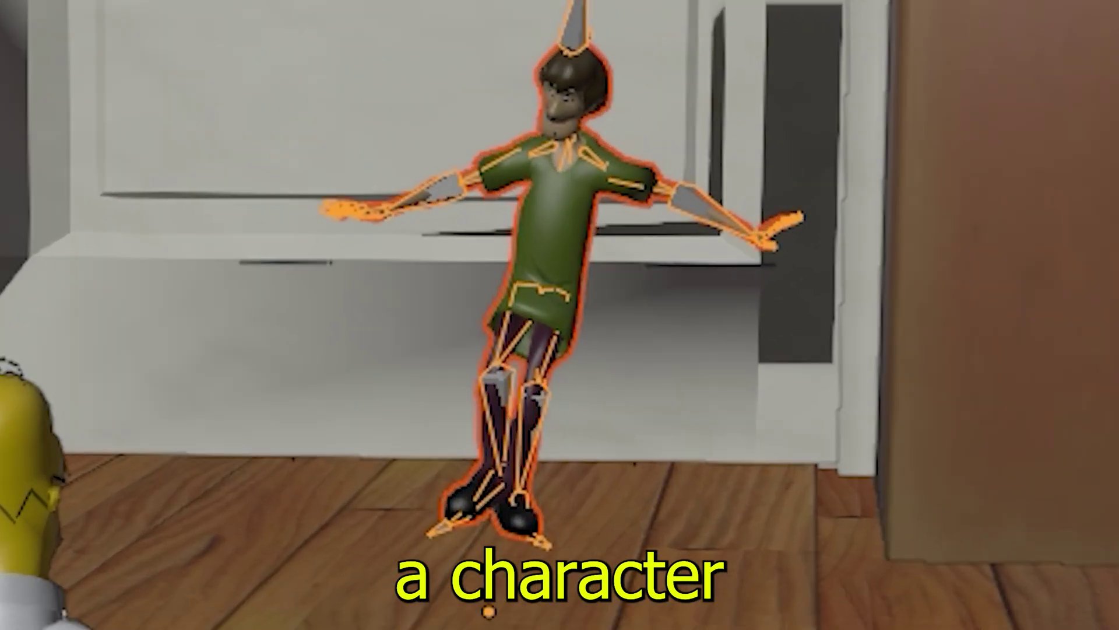
Box-select the green-shirted character's keyframes in the timeline and shift them to an earlier starting frame.
left_click(462, 576)
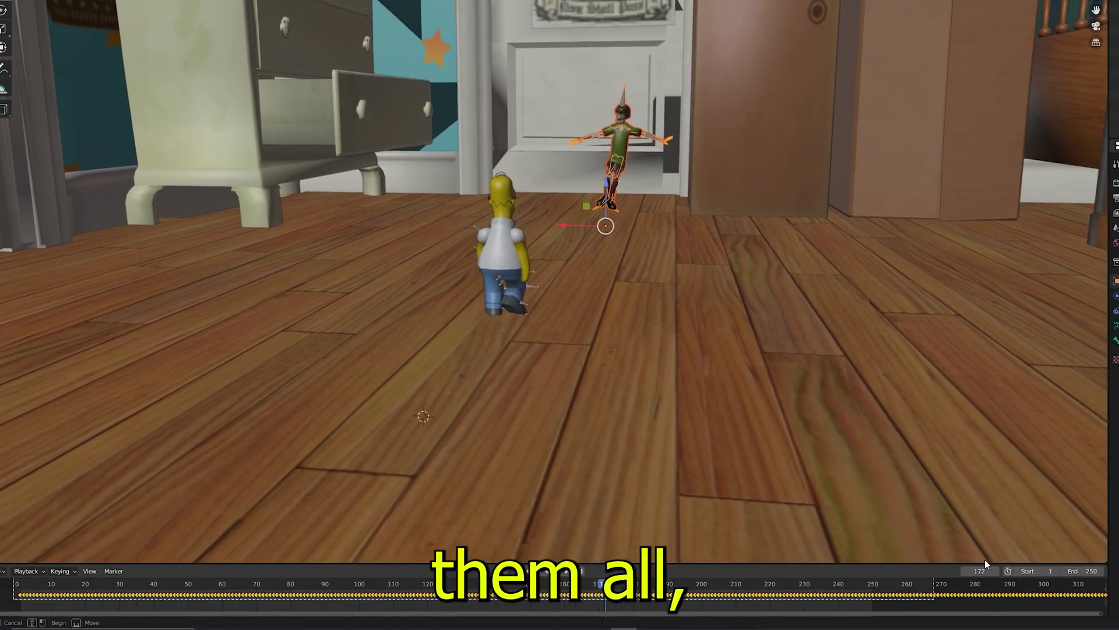
key("b")
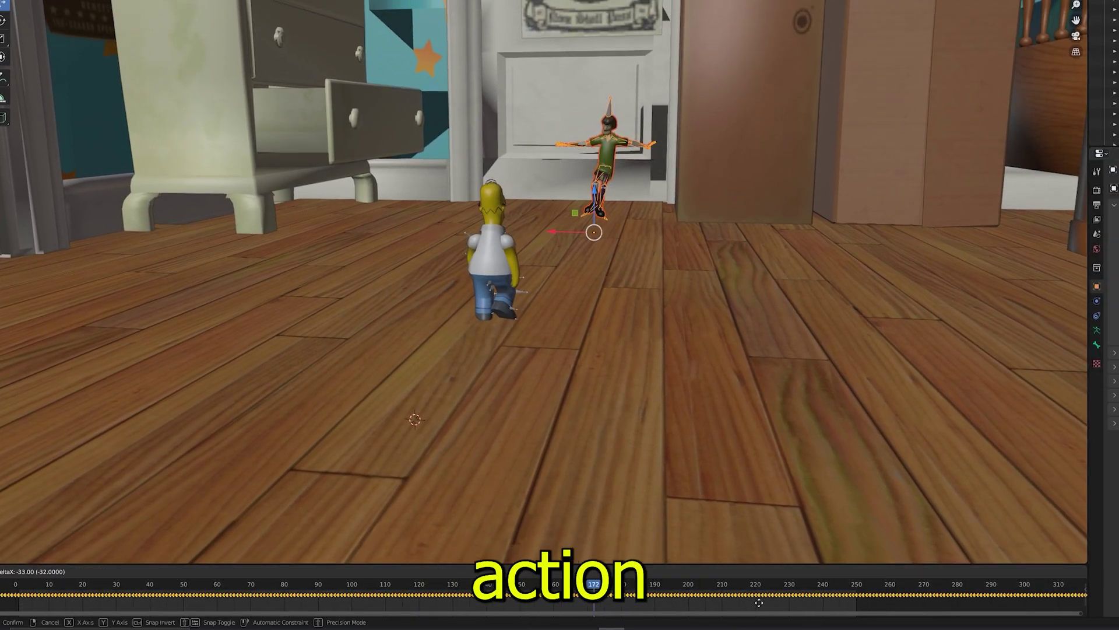
left_click_drag(399, 592, 314, 593)
mouse_move(182, 593)
left_mouse_down()
mouse_move(274, 592)
mouse_move(184, 593)
left_mouse_up()
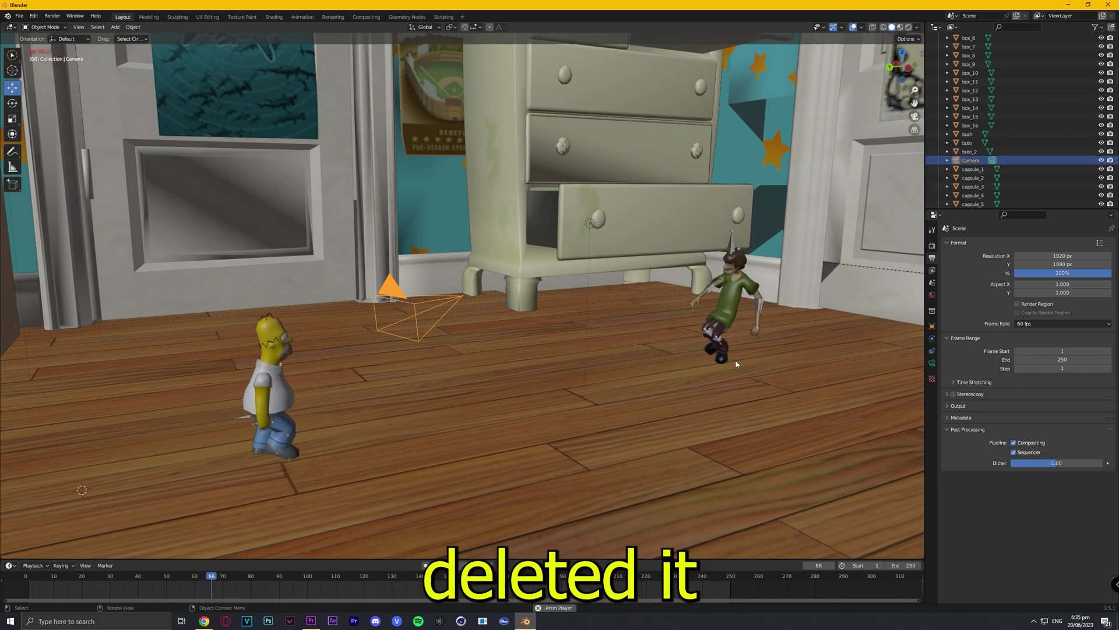
Stop playback, return to frame 0 and align the camera to a front view of Homer.
key("space")
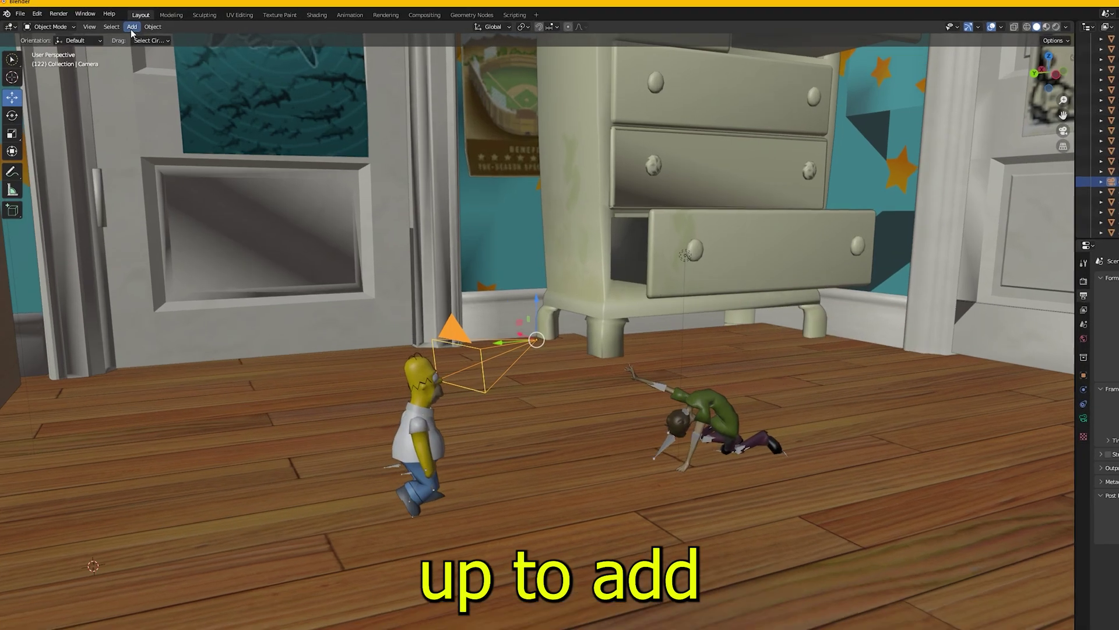
left_click(114, 27)
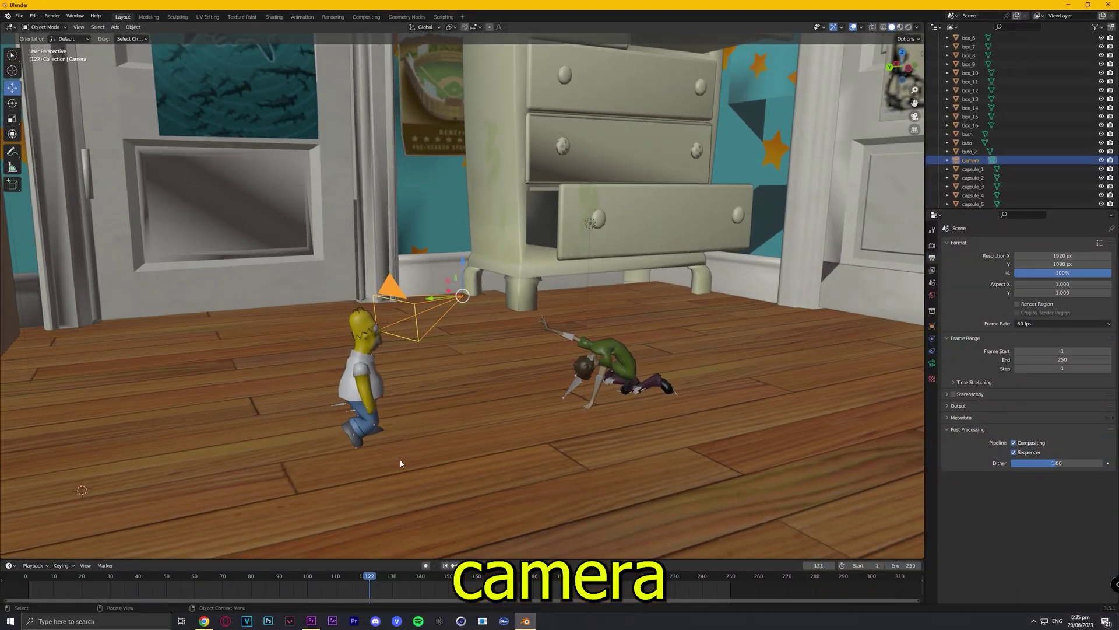
scroll(400, 460, "up", 5)
left_click_drag(342, 604, 20, 593)
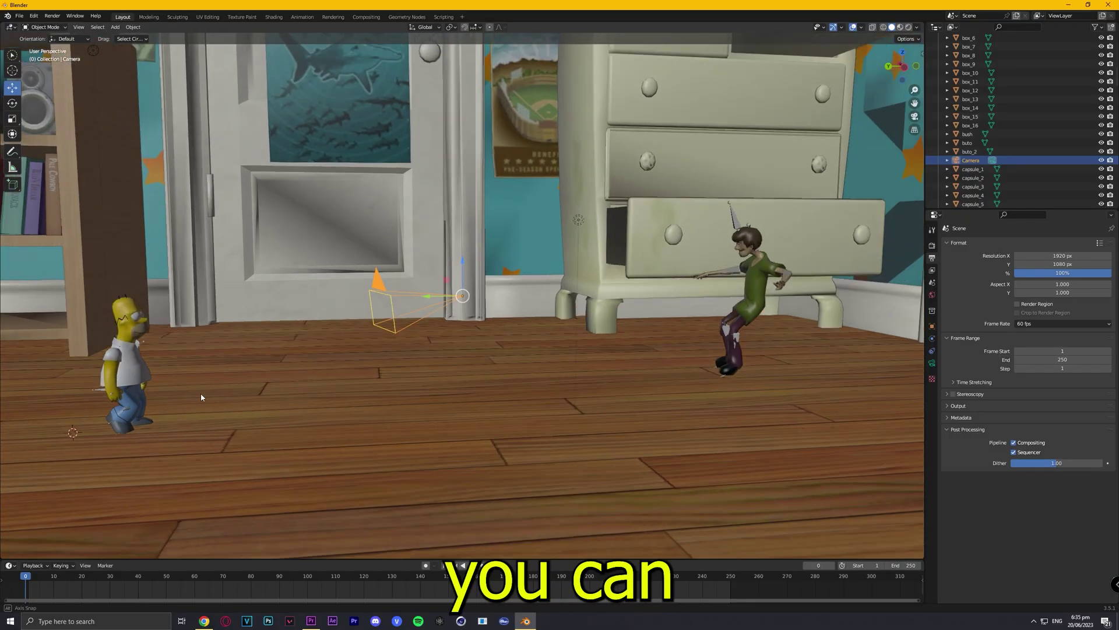
scroll(197, 395, "up", 4)
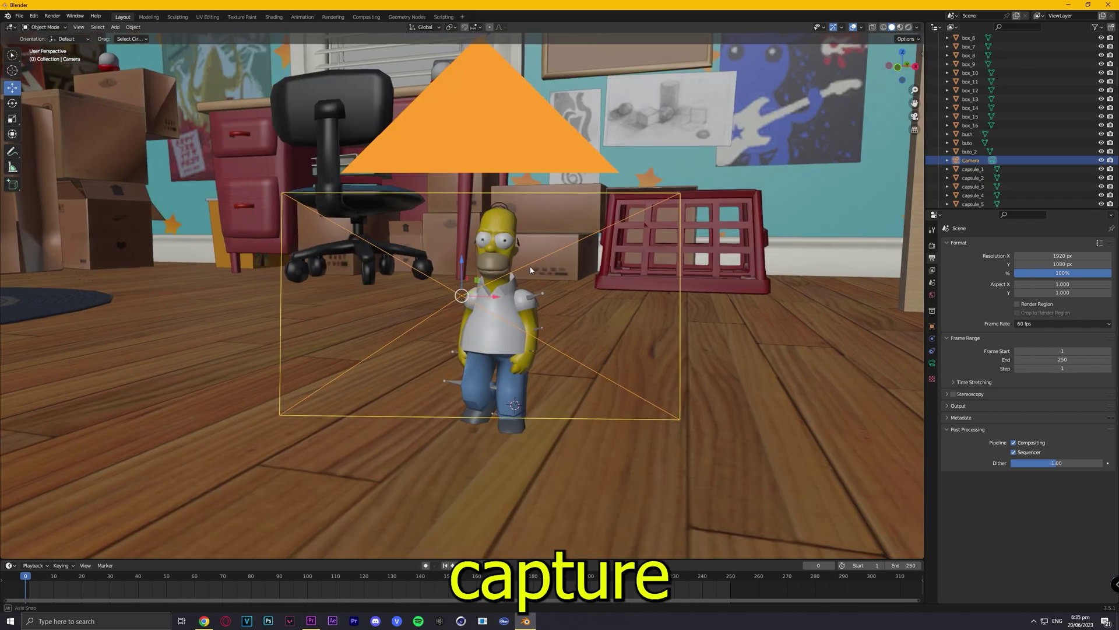
scroll(532, 264, "up", 2)
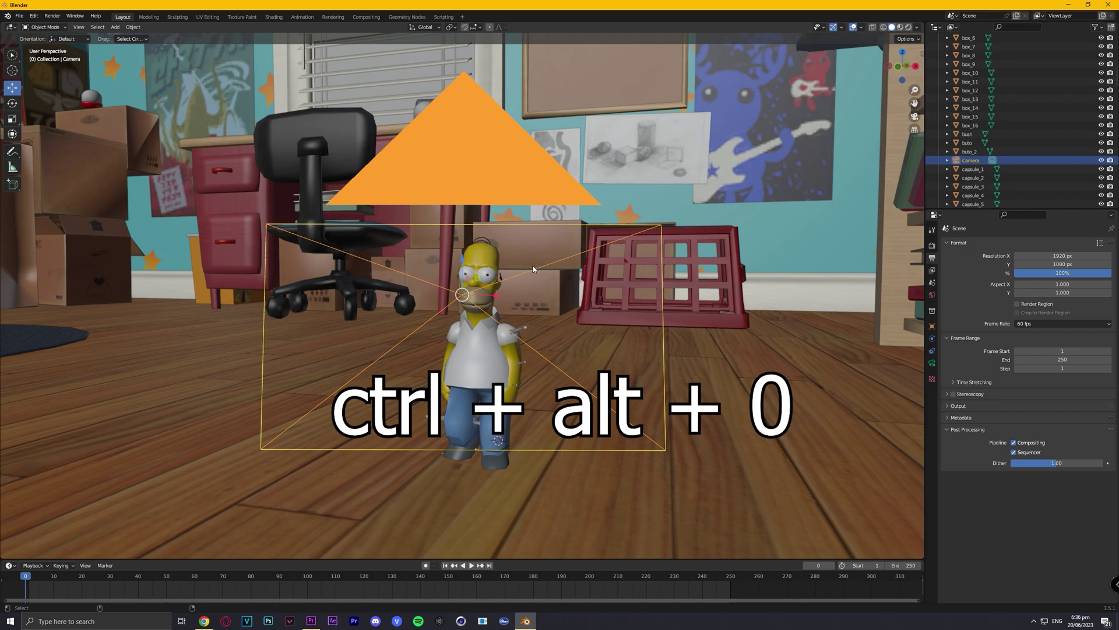
key("ctrl+alt+KP_0")
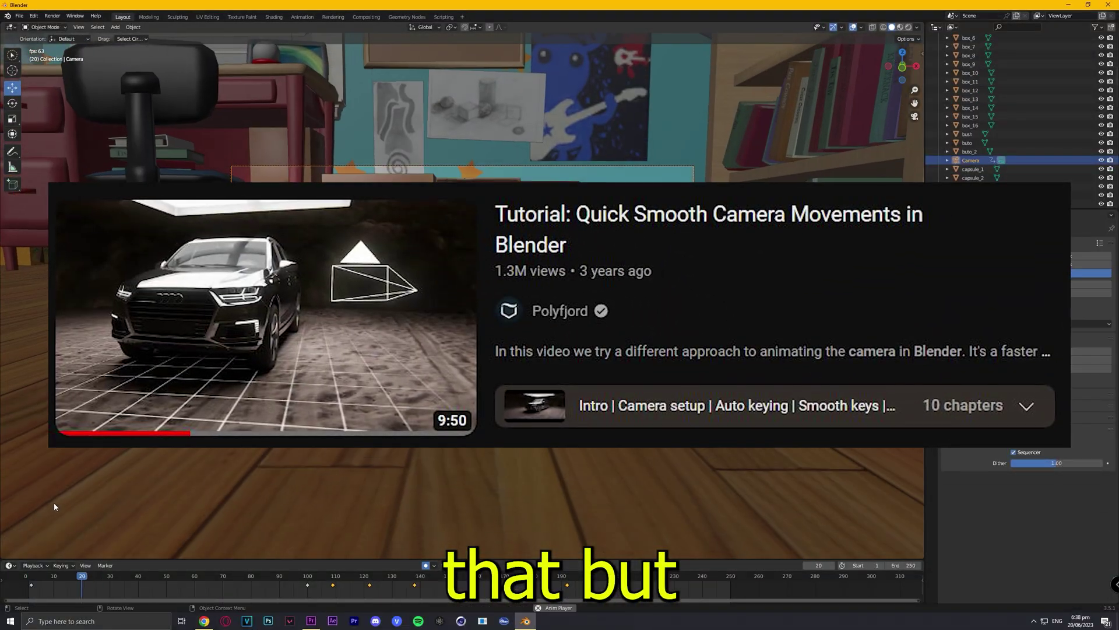
Scrub through the camera keyframes from about frame 100 and play back the camera movement to review it.
left_click_drag(327, 576, 575, 576)
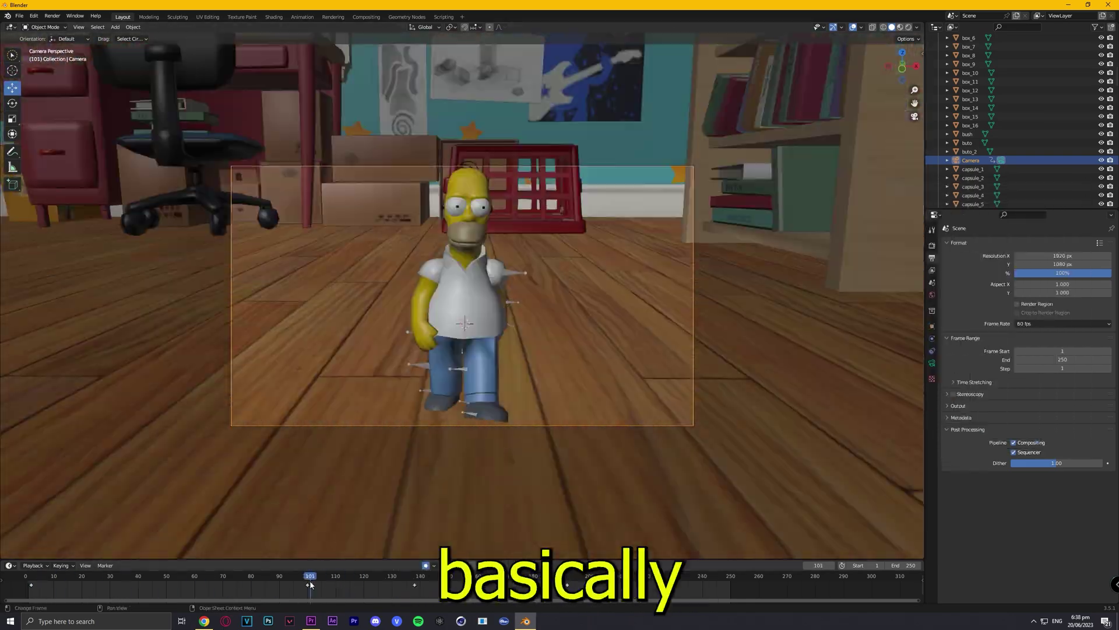
mouse_move(309, 579)
left_mouse_down()
mouse_move(387, 588)
mouse_move(327, 587)
left_mouse_up()
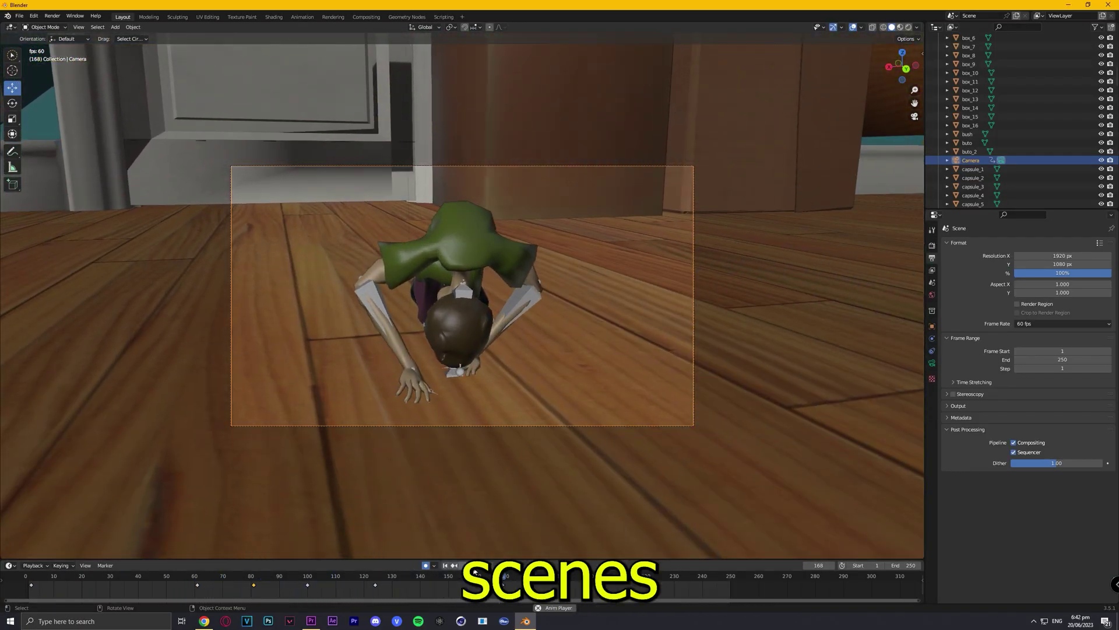
key("space")
Set the render output resolution to 2560 x 1440 px.
left_click(932, 270)
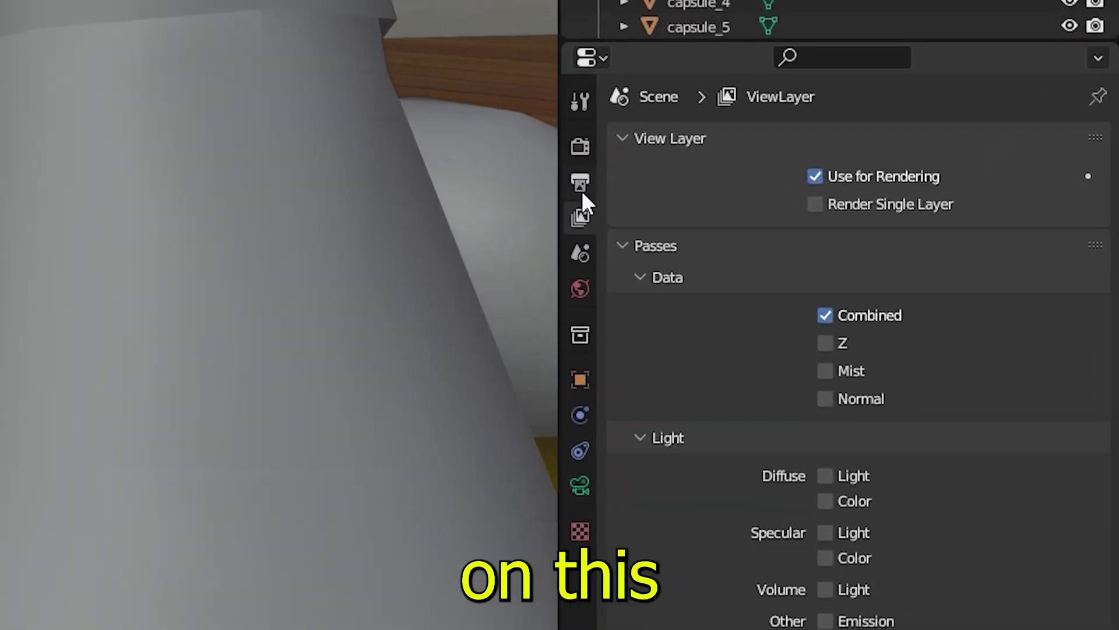
left_click(932, 258)
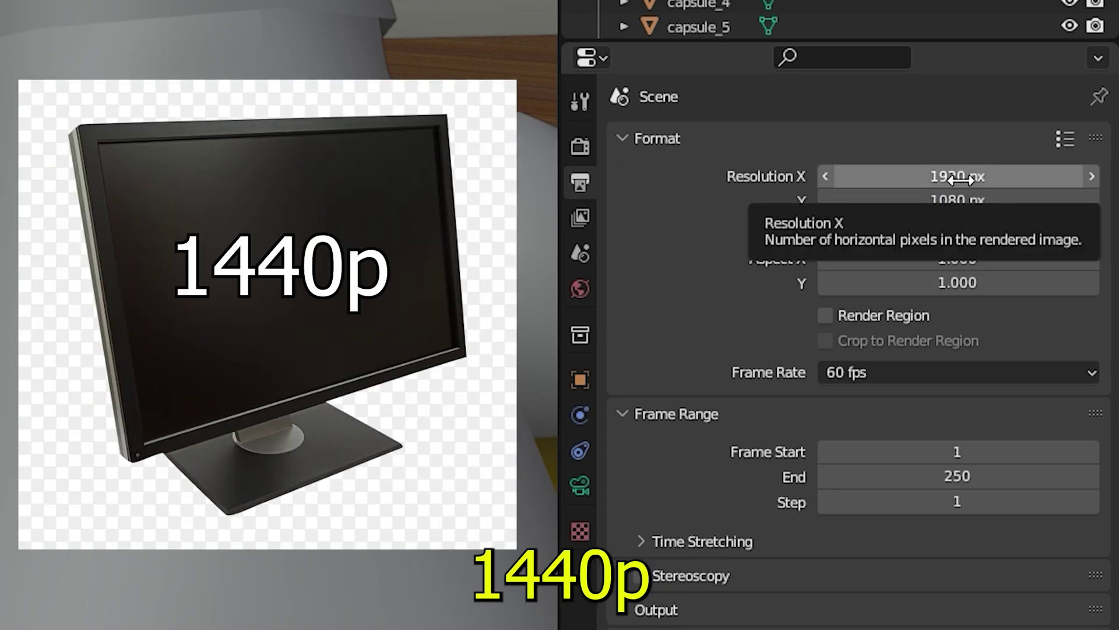
left_click(957, 177)
type("2560")
key("Return")
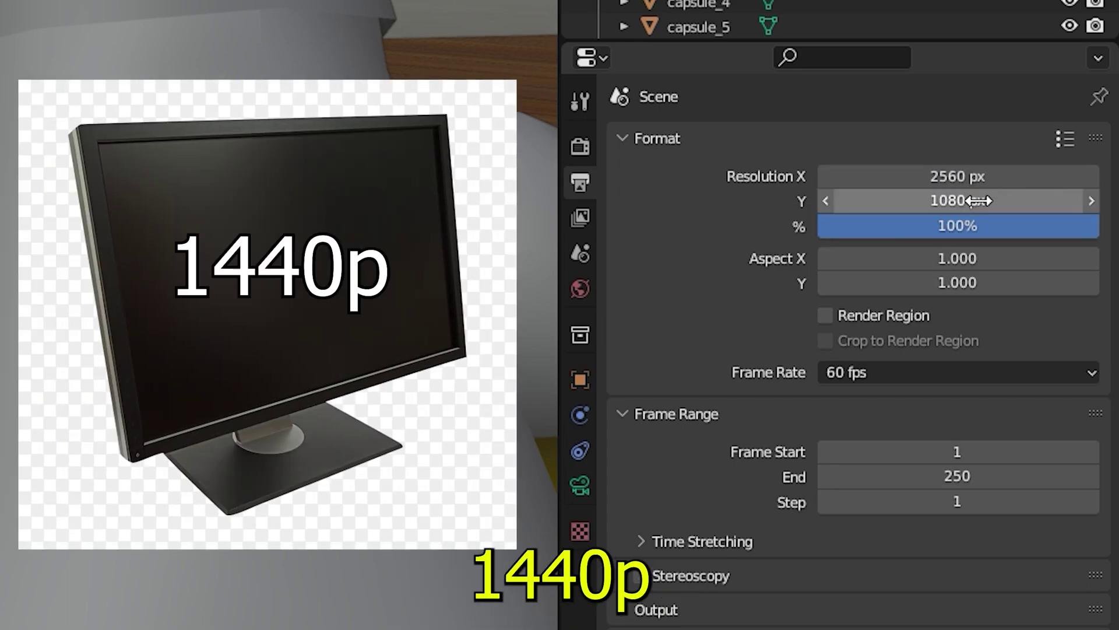
type("1440")
key("Return")
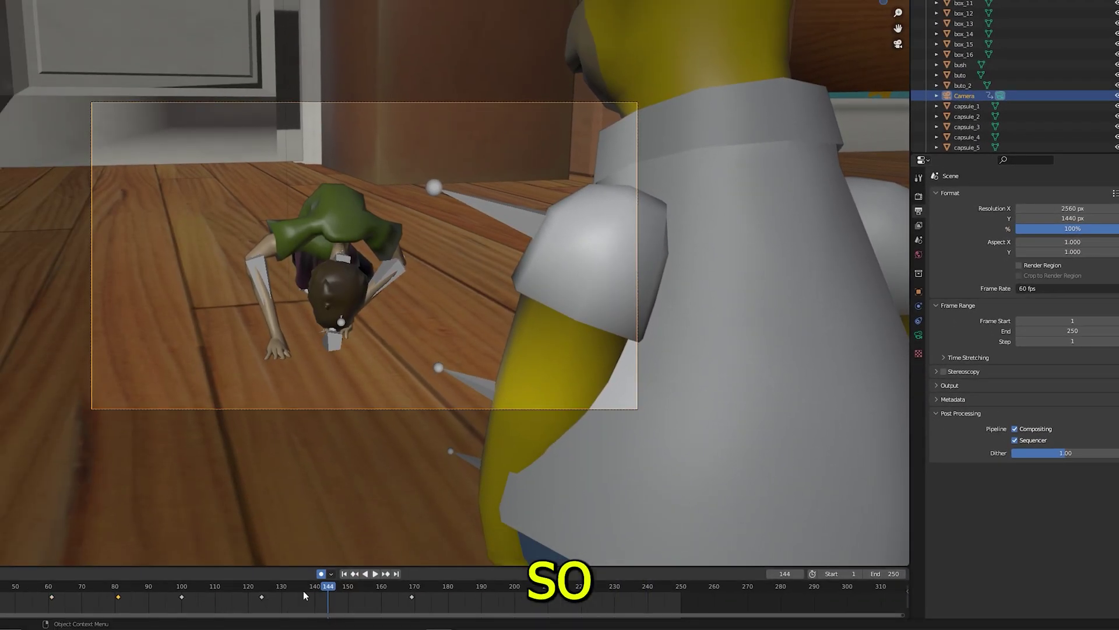
Find the end of the shot in the timeline and set the frame range's End to 170.
left_click_drag(330, 586, 419, 589)
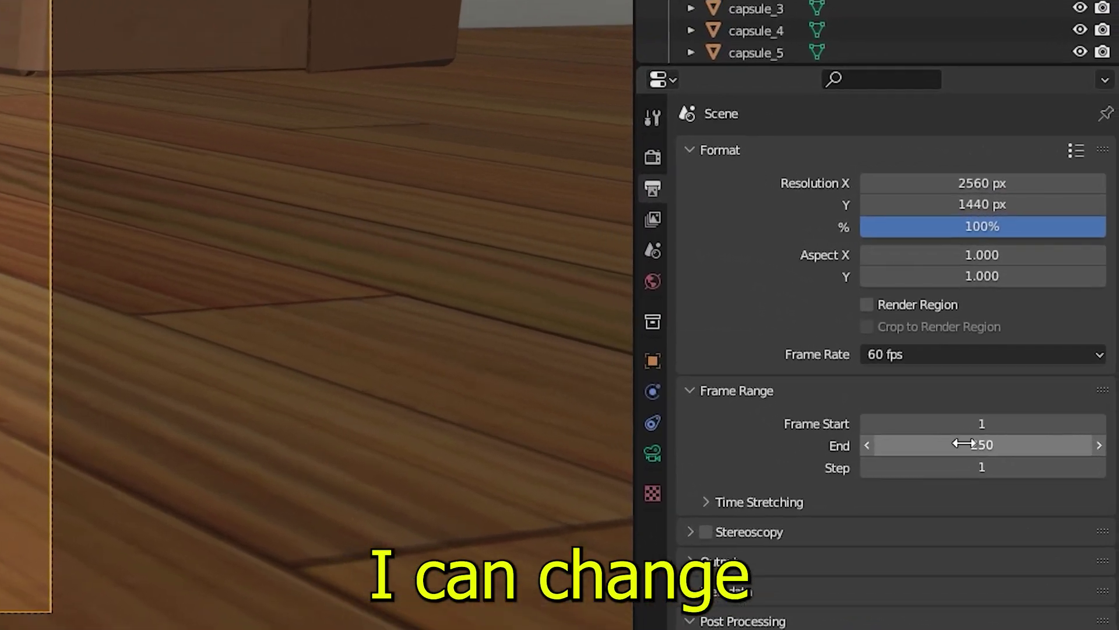
left_click(1065, 330)
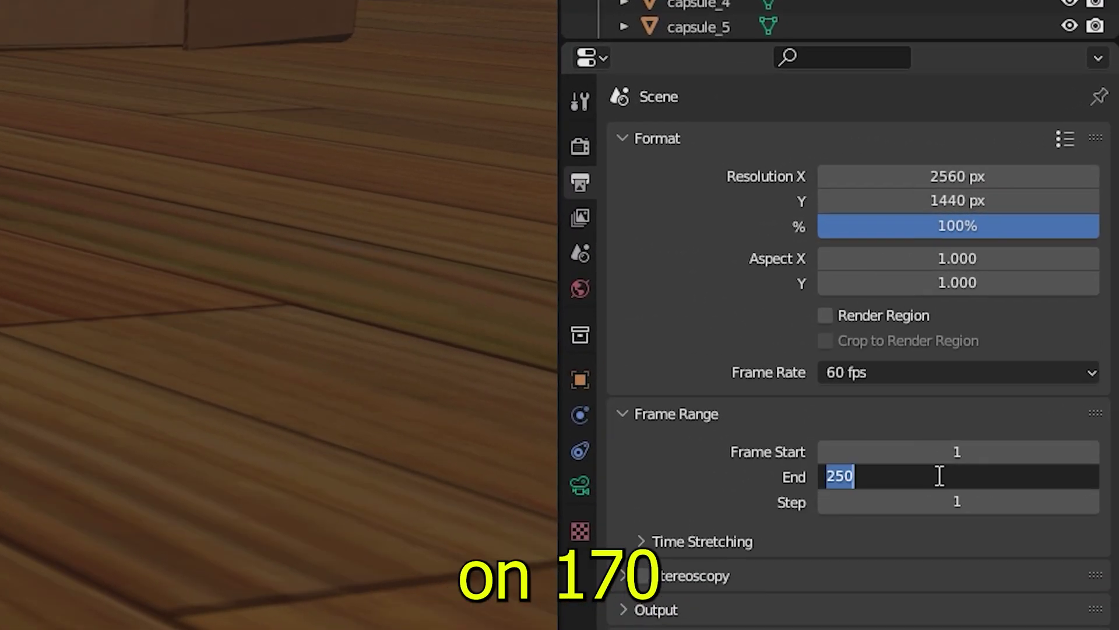
key("Return")
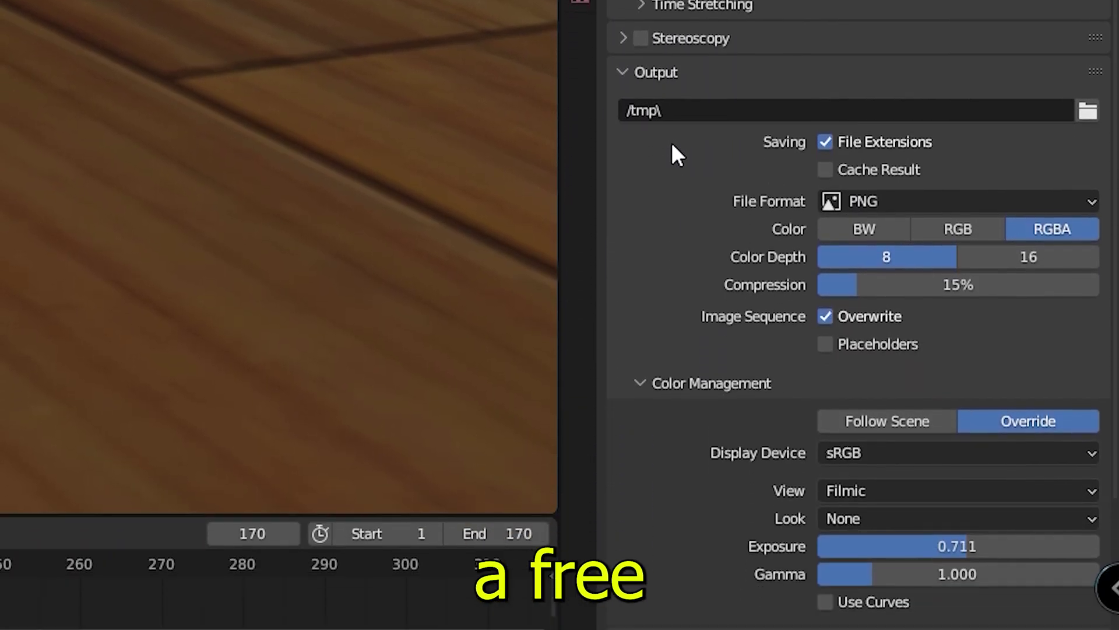
Set the output file format to FFmpeg Video and its encoding container to MPEG-4.
left_click(1074, 198)
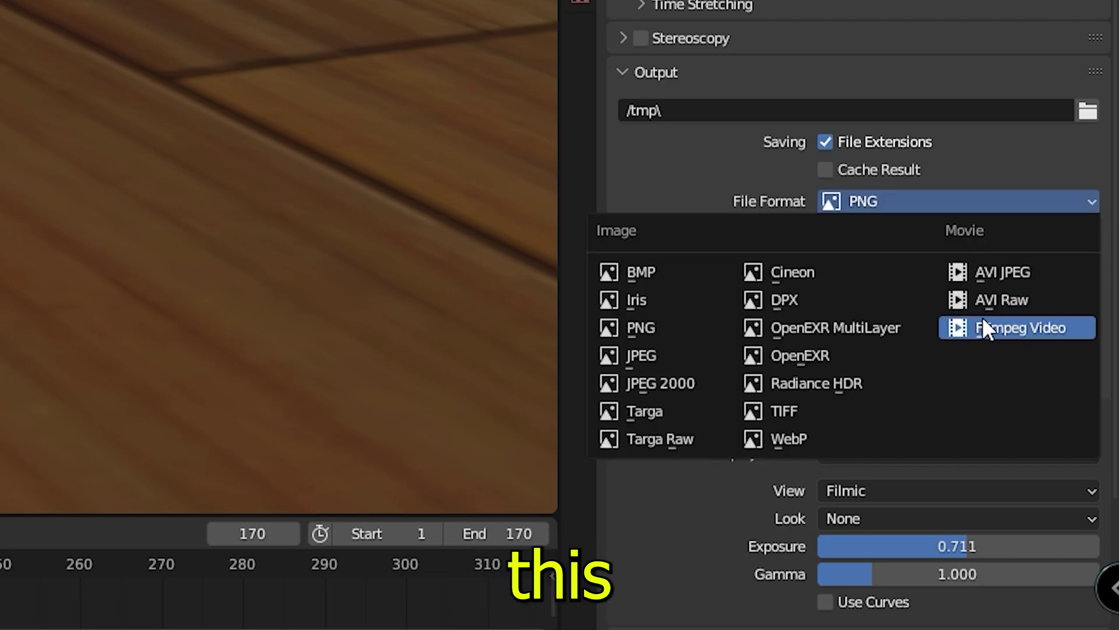
left_click(1055, 336)
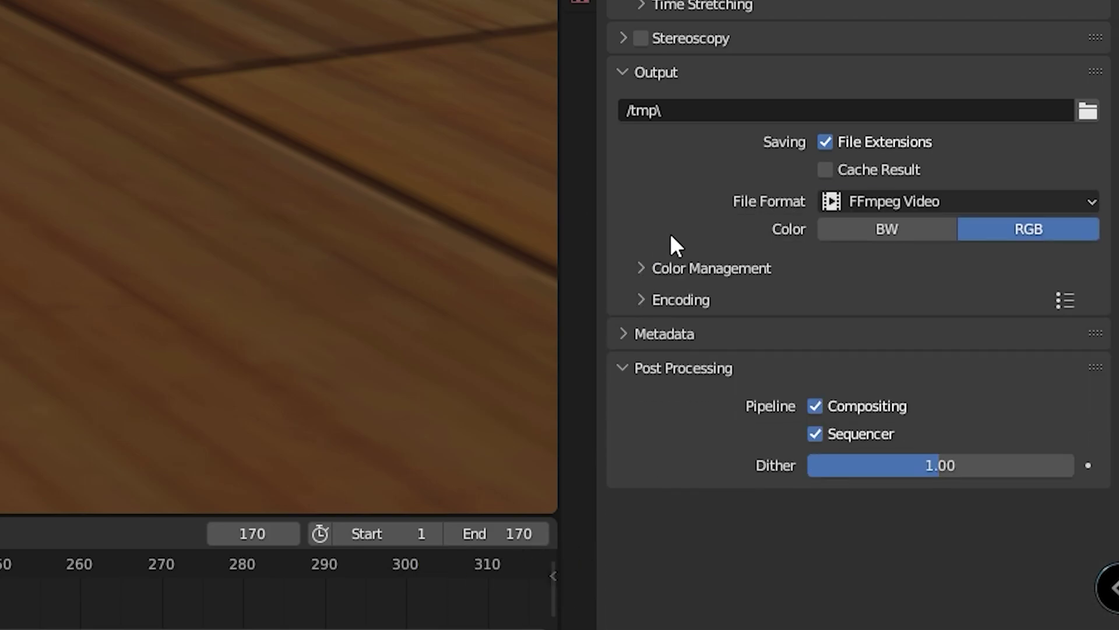
left_click(643, 301)
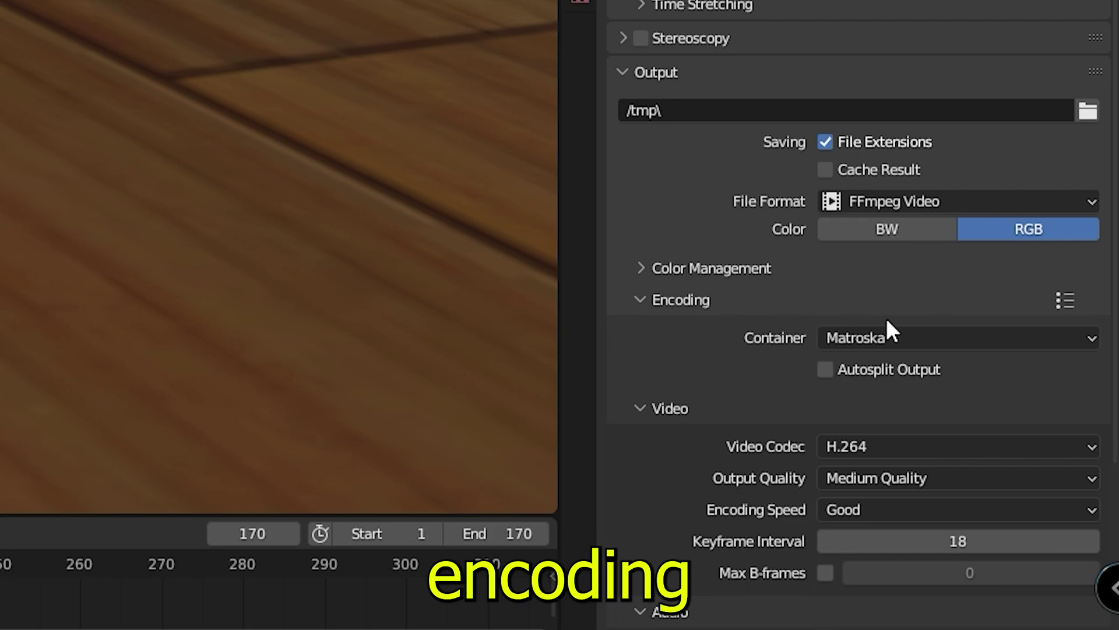
left_click(943, 338)
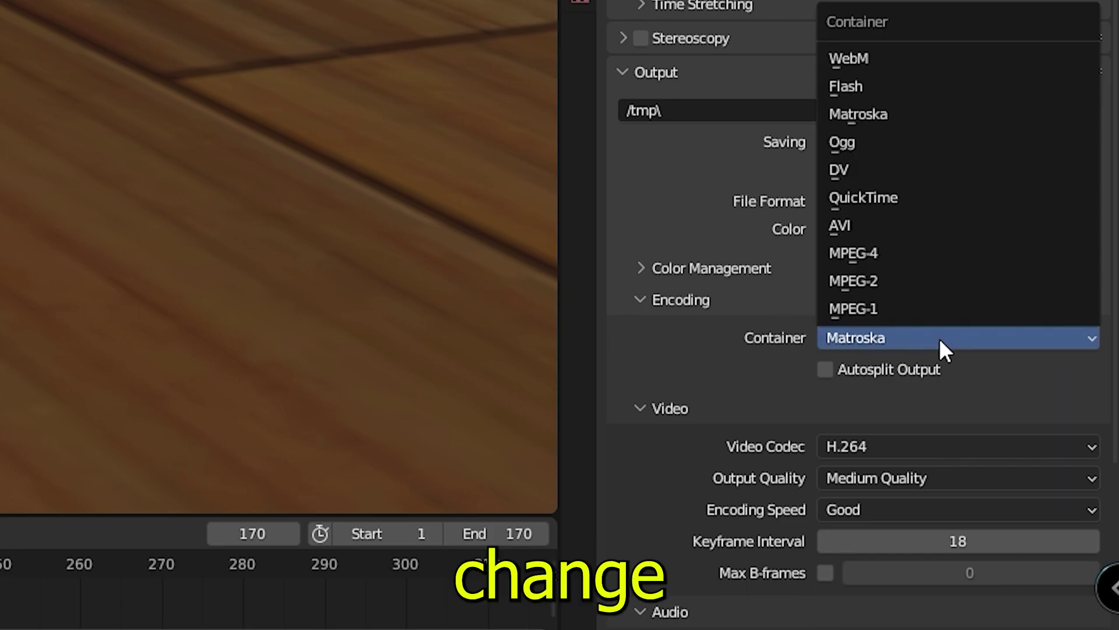
left_click(910, 254)
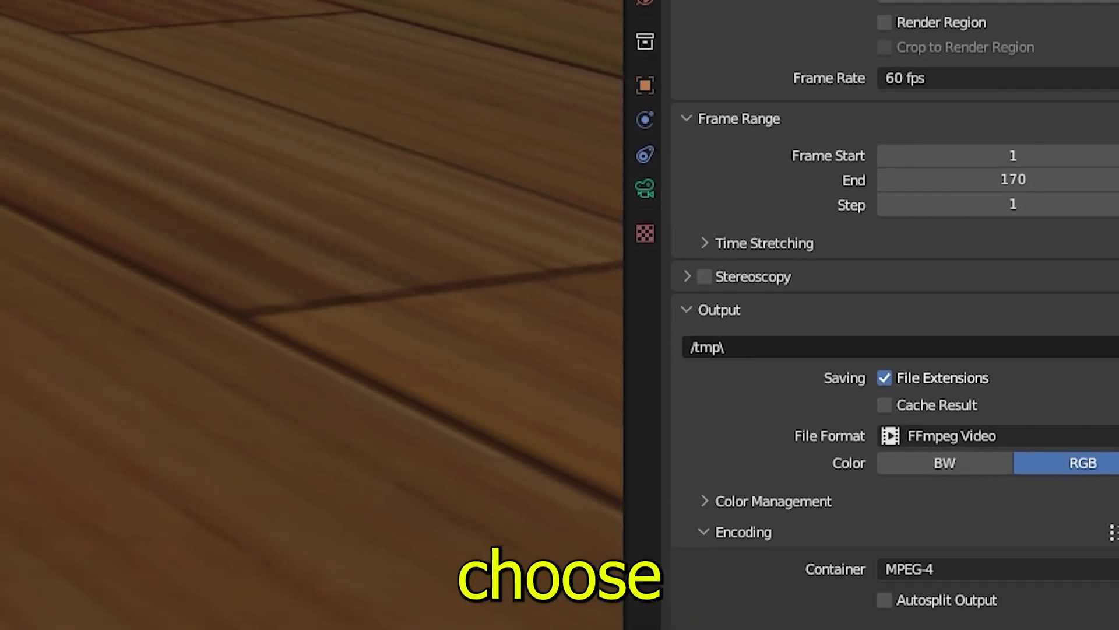
Create a new folder named Renders in the Blender folder and set it as the output location.
left_click(1114, 347)
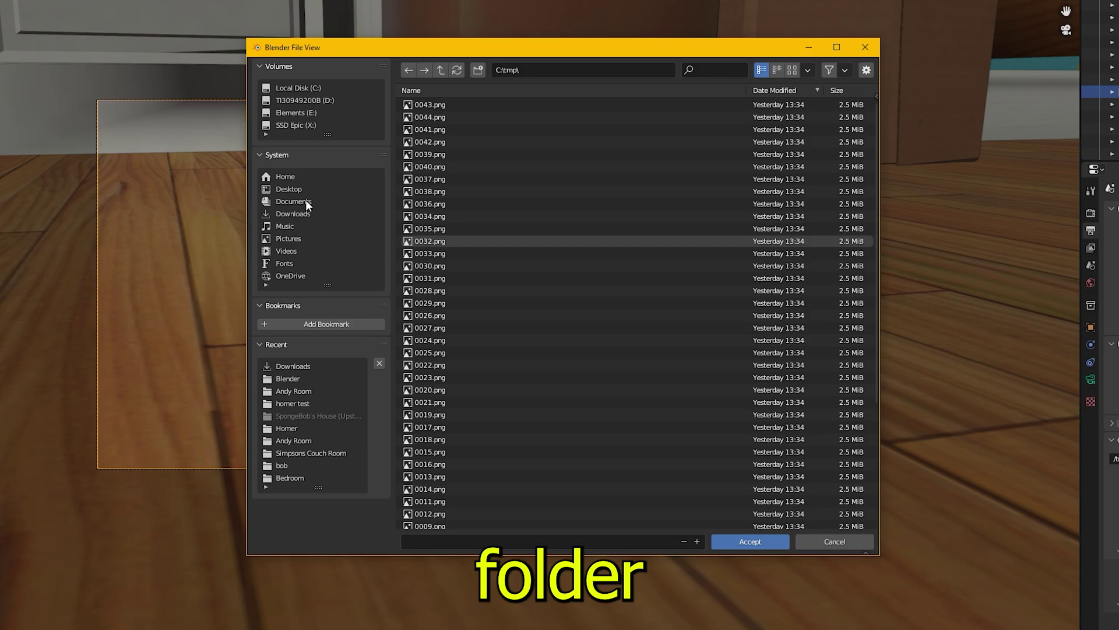
left_click(288, 379)
right_click(452, 366)
left_click(452, 364)
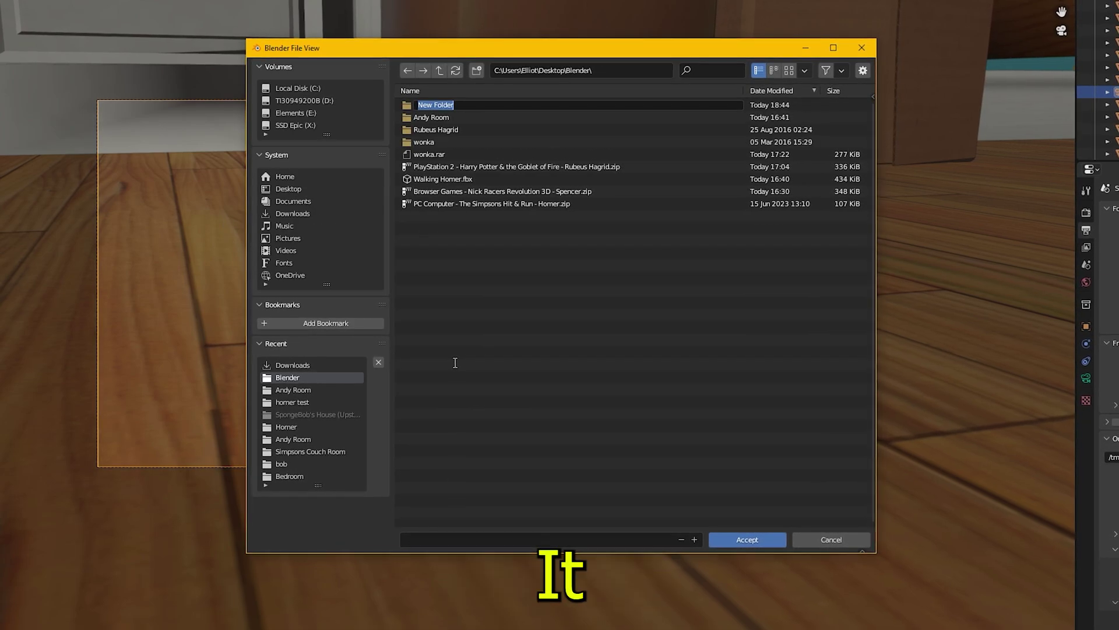
type("Render")
key("Return")
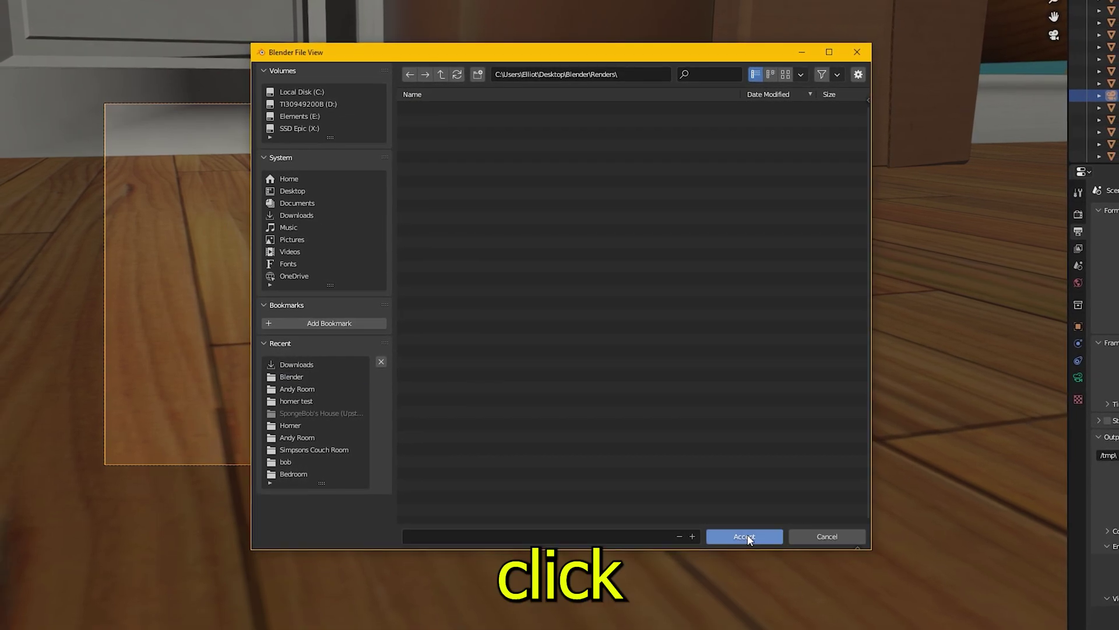
left_click(744, 537)
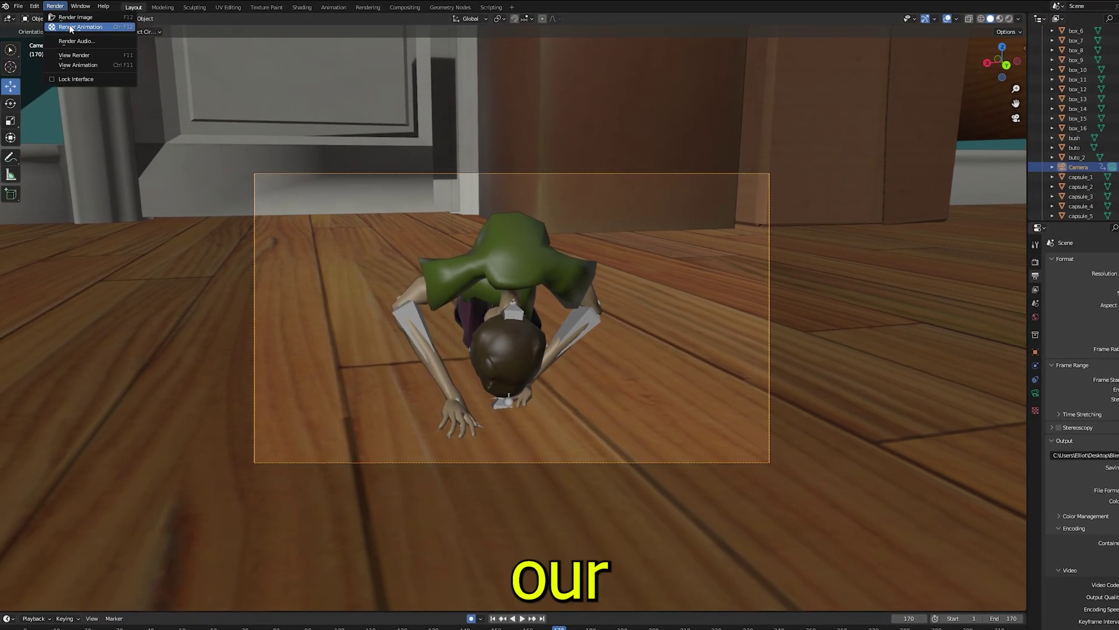
Render the animation and open the resulting video 0001-0170 from the Renders folder.
left_click(69, 27)
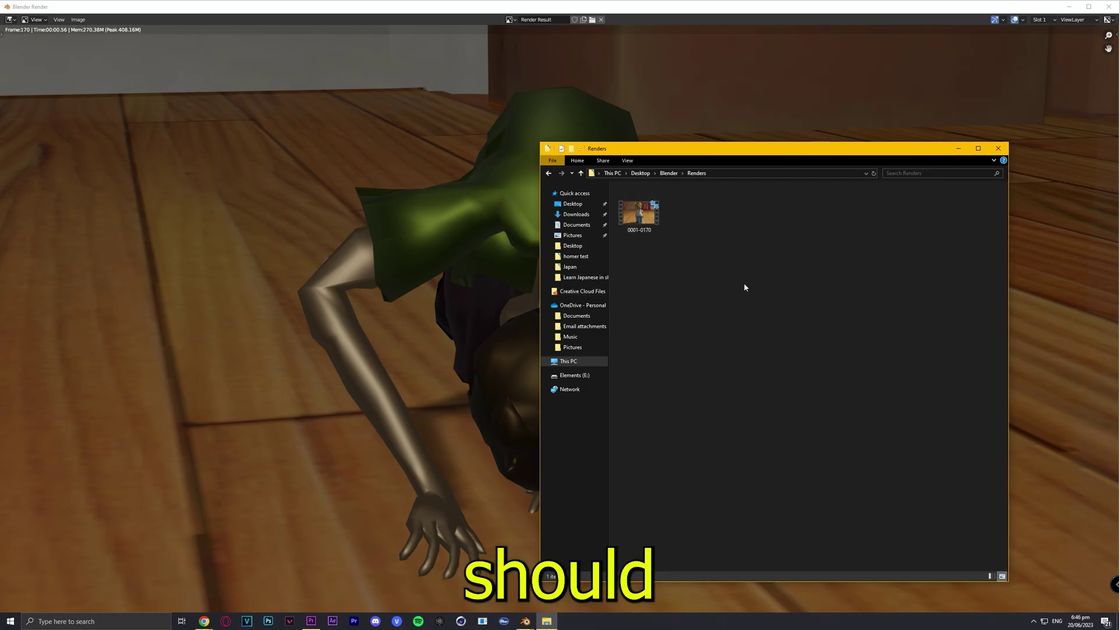
double_click(641, 215)
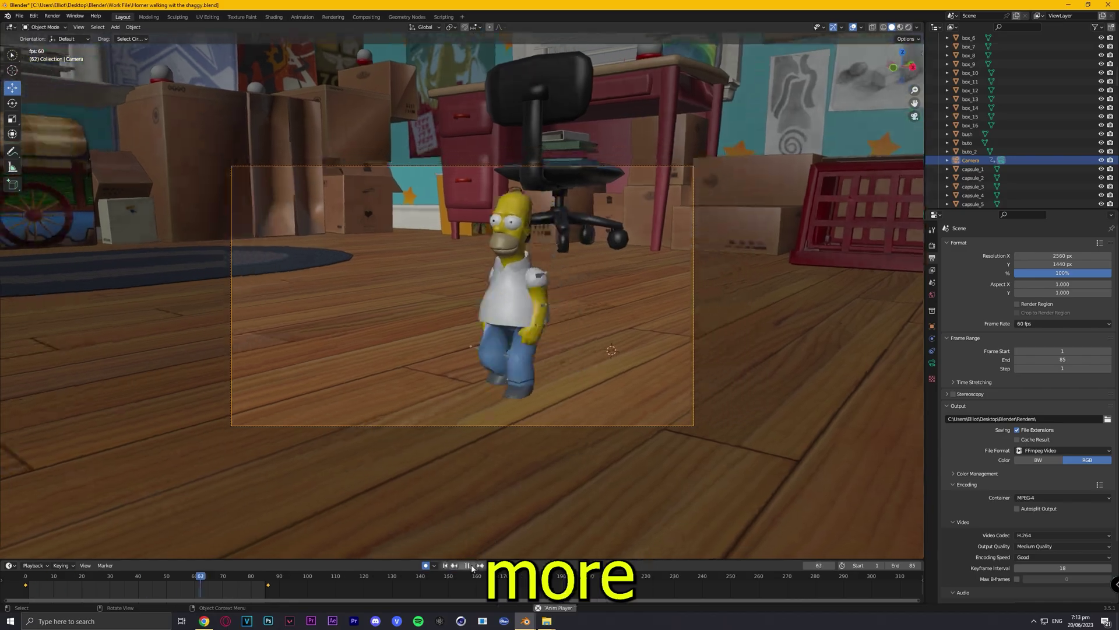
Stop playback of the new Homer shot and start walk navigation in the camera view.
left_click(468, 565)
key("shift+grave")
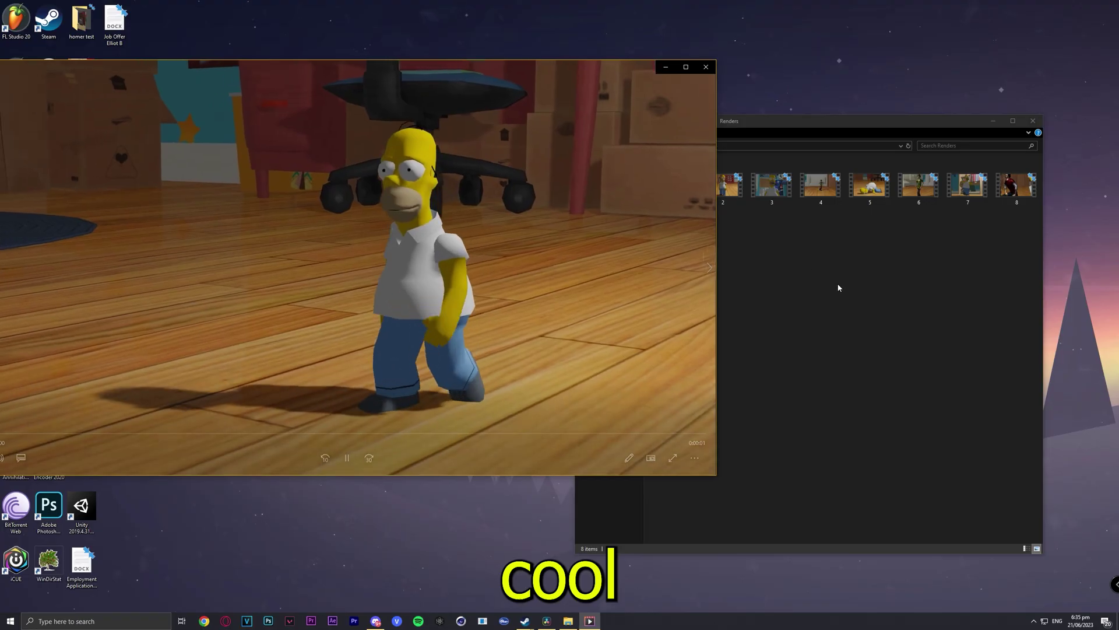
left_click(749, 122)
left_click_drag(752, 124, 727, 168)
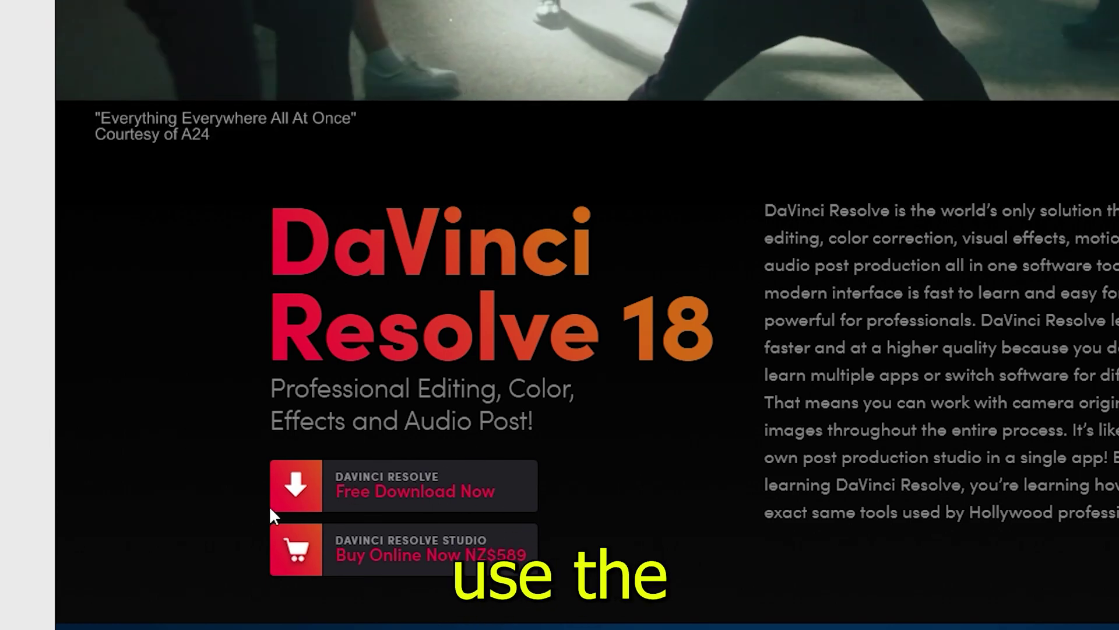
Switch to the browser and open the free download options for DaVinci Resolve 18 on its product page.
left_click(437, 490)
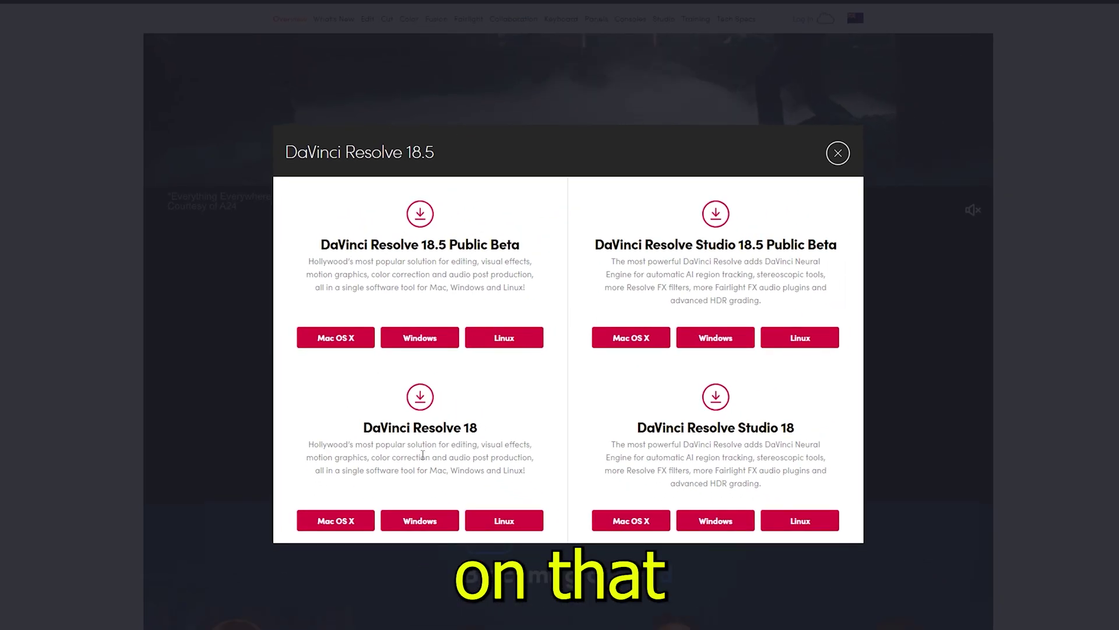
Switch to DaVinci Resolve, import the eight rendered clips 1.mp4 to 8.mp4 from the Renders folder, and place them on the timeline.
left_click_drag(969, 332, 260, 193)
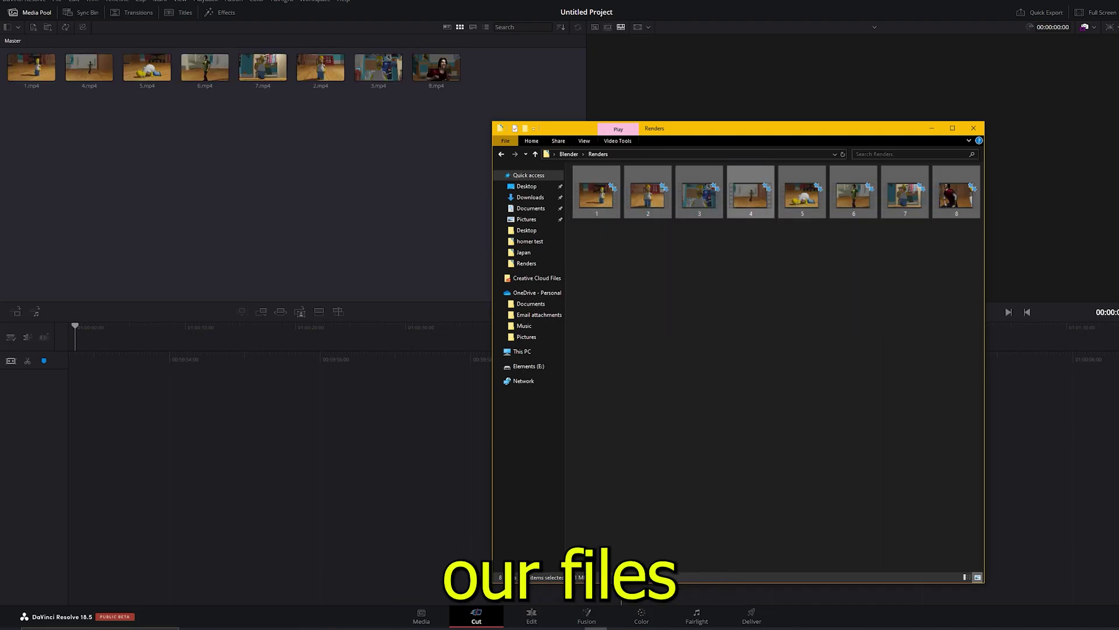
left_click_drag(495, 154, 17, 55)
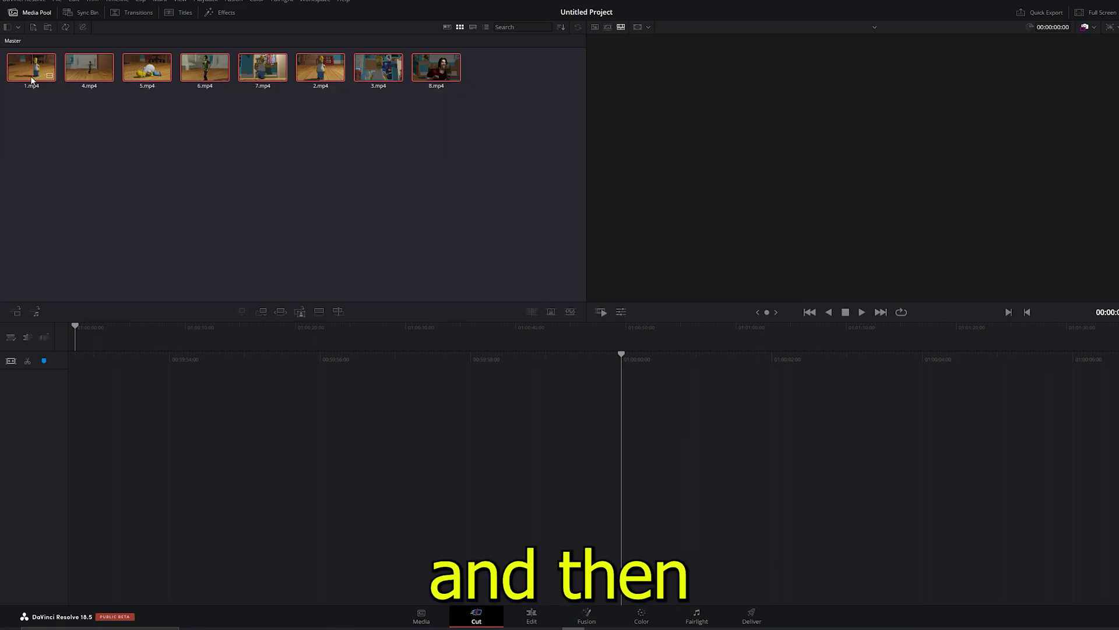
left_click_drag(190, 360, 92, 350)
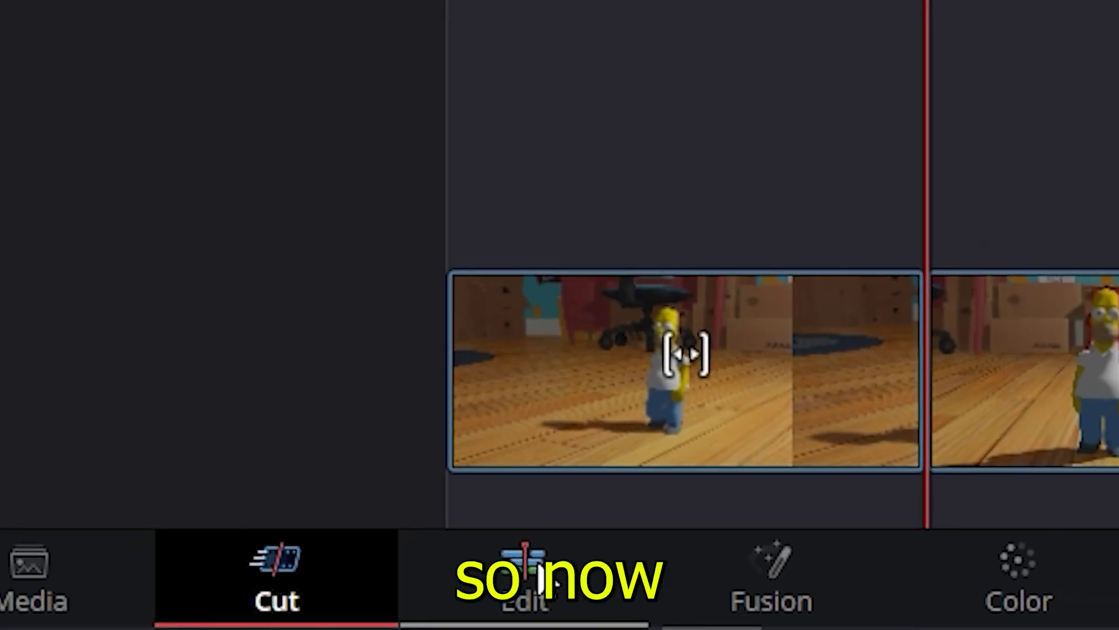
Preview the Fart Meme Sound clip on the Edit page and add it to Audio 1 beneath the end of 8.mp4.
left_click(531, 616)
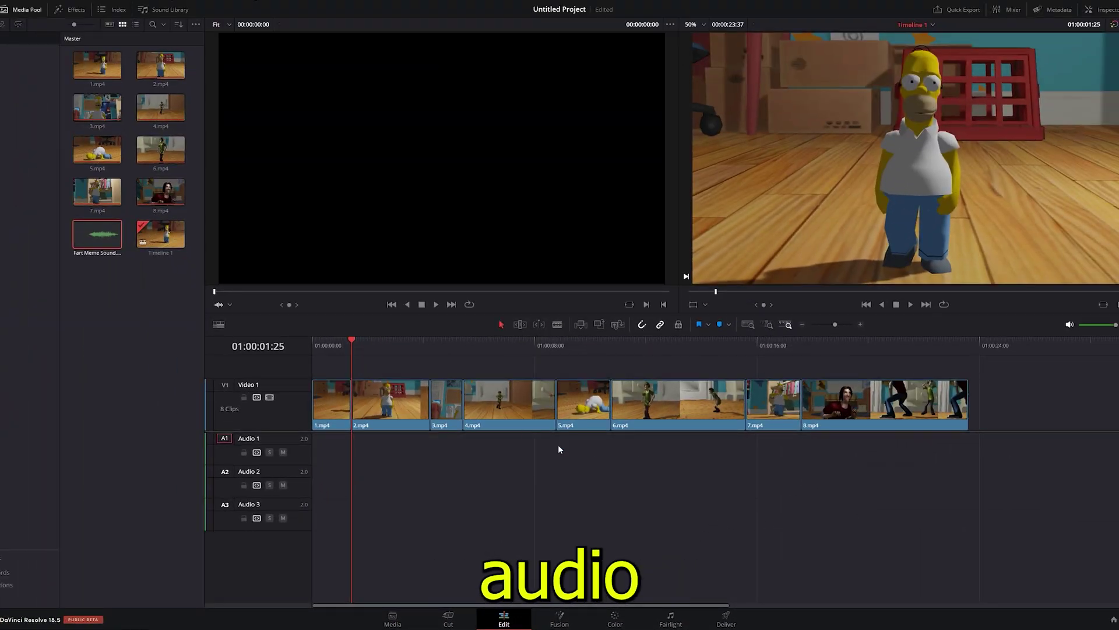
double_click(78, 236)
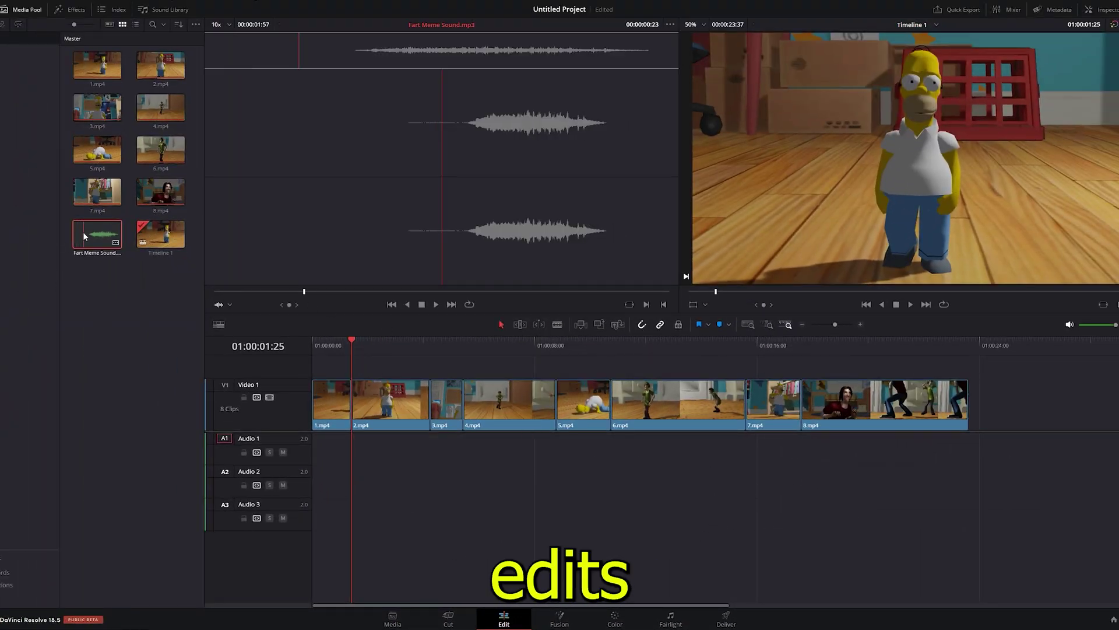
key("space")
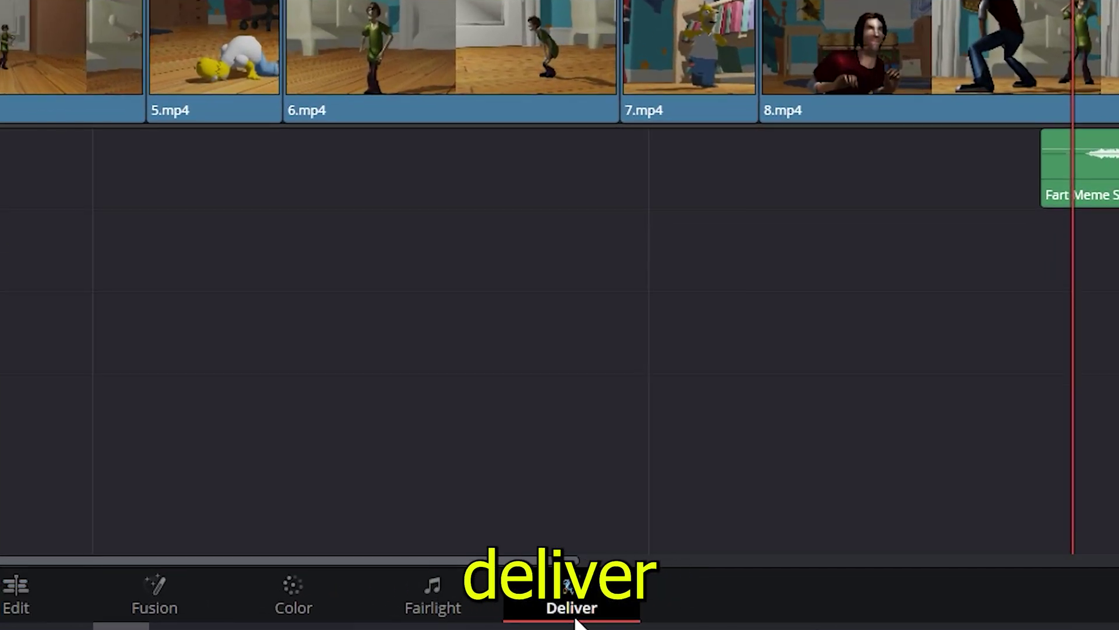
Set the custom export's video format to MP4 on the Deliver page and choose its output resolution.
left_click(751, 617)
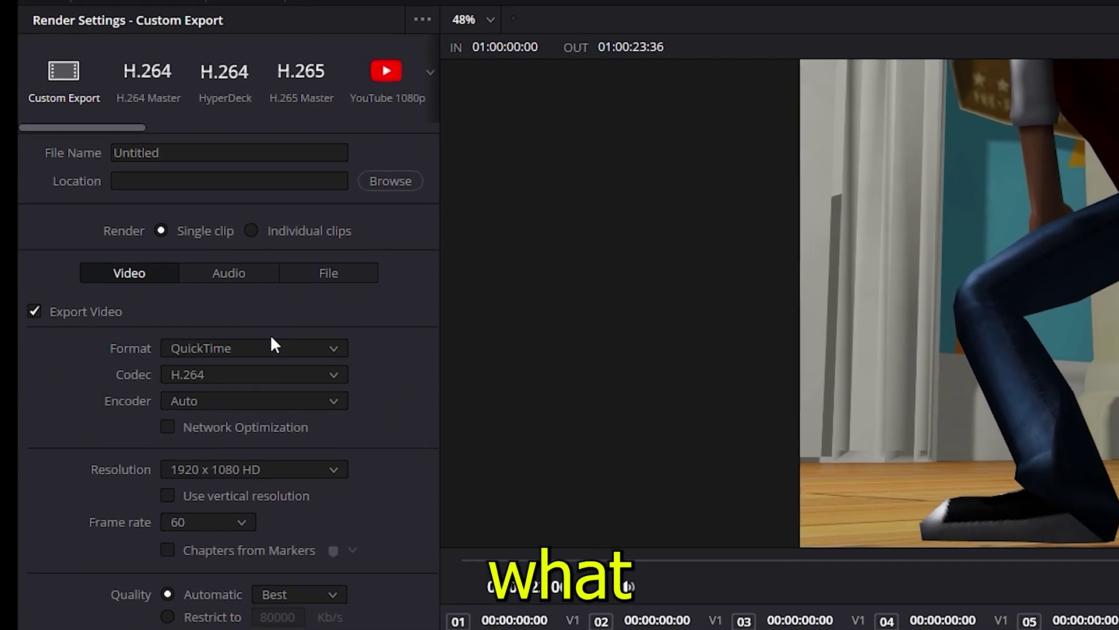
left_click(319, 379)
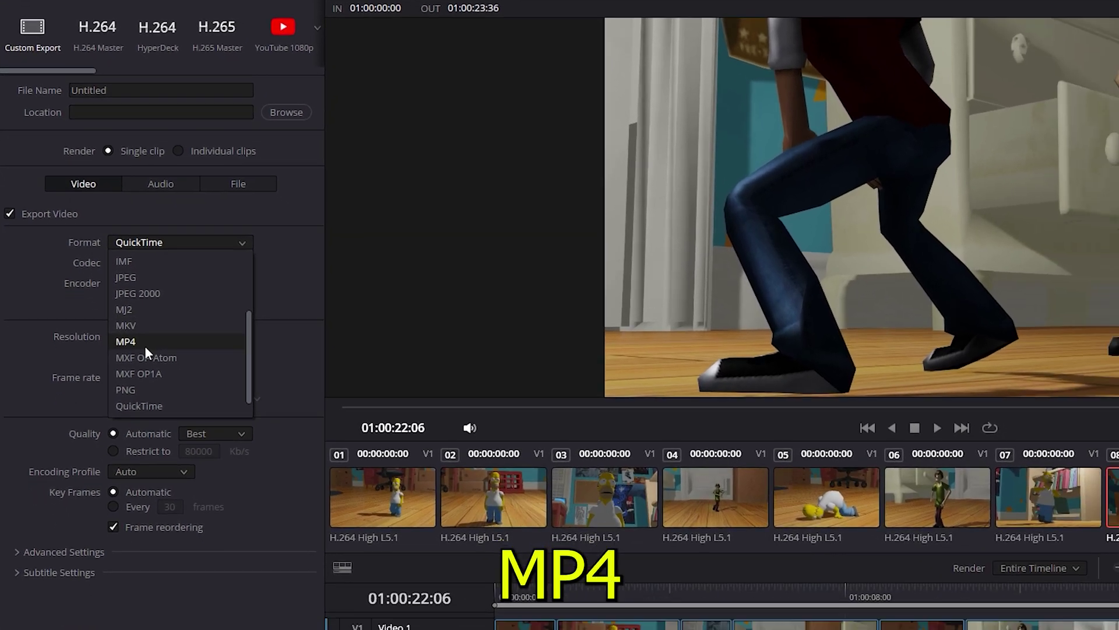
left_click(166, 388)
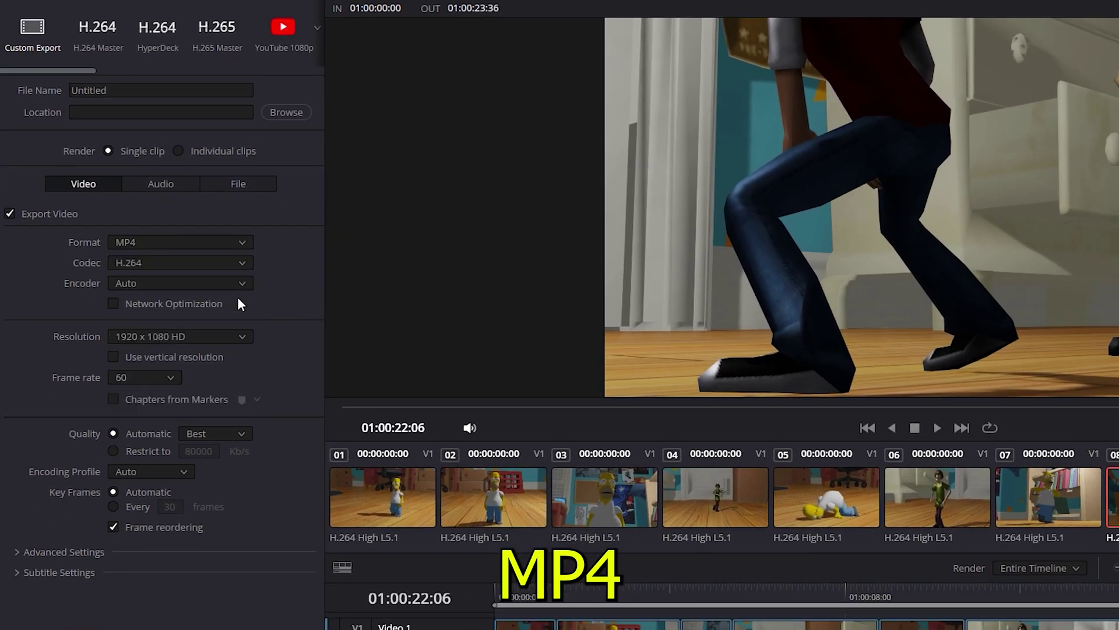
left_click(231, 336)
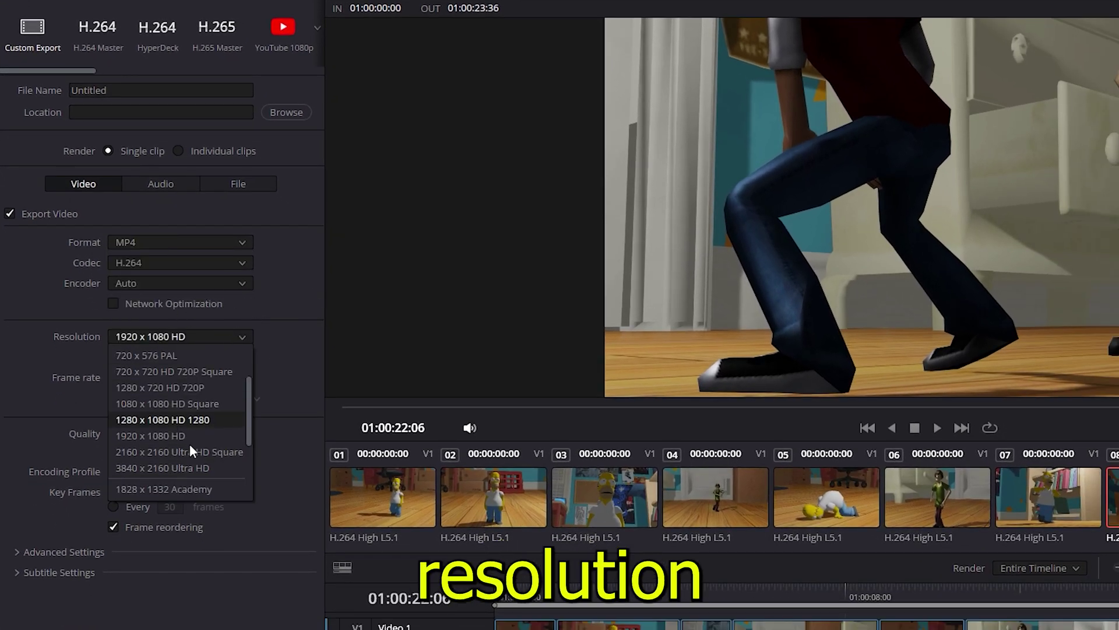
left_click(162, 372)
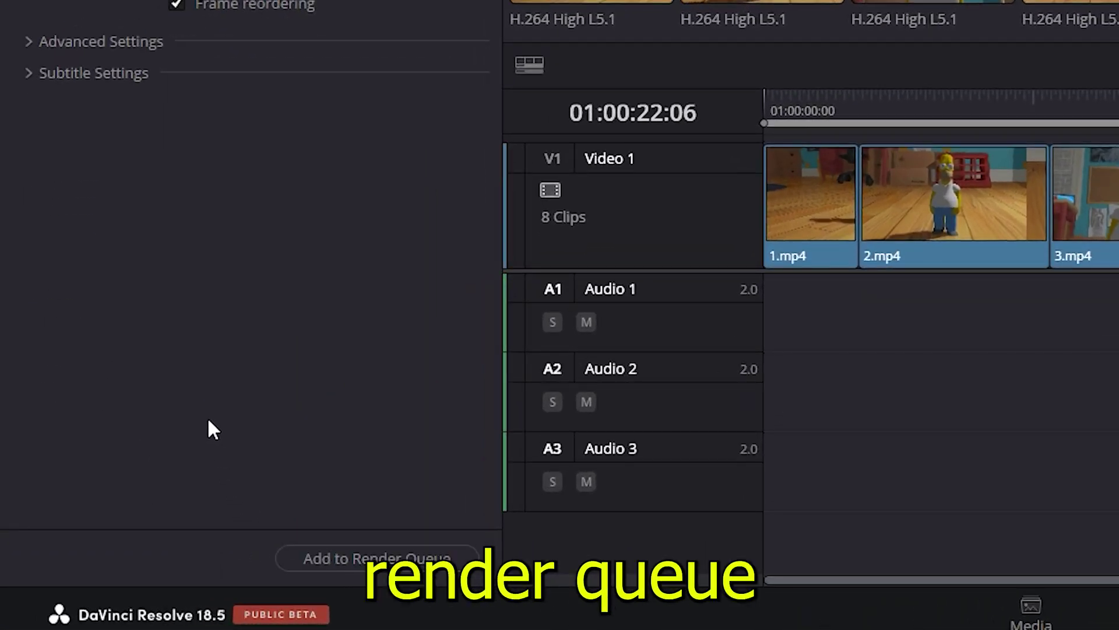
Add the export to the render queue as The homer video.mp4 in the Blender folder and render all jobs.
left_click(377, 558)
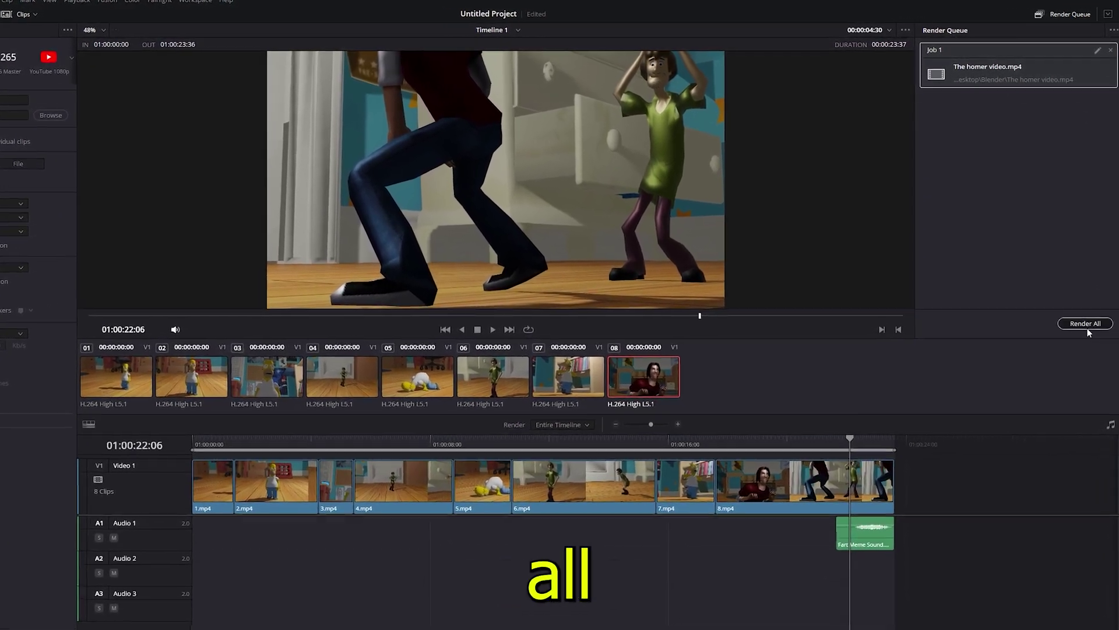
left_click(1085, 313)
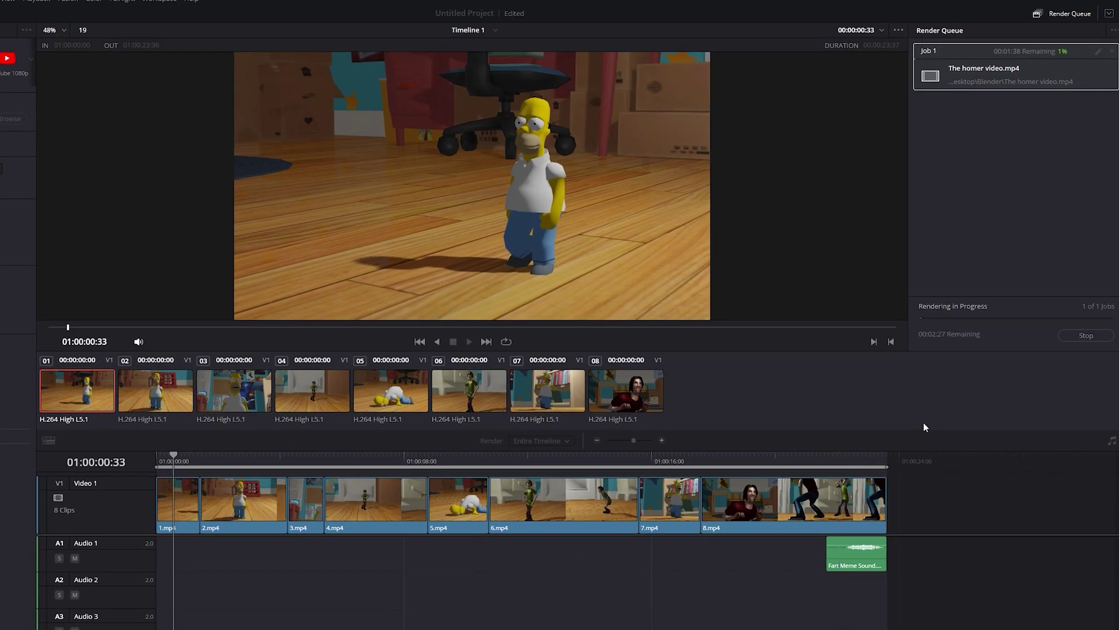